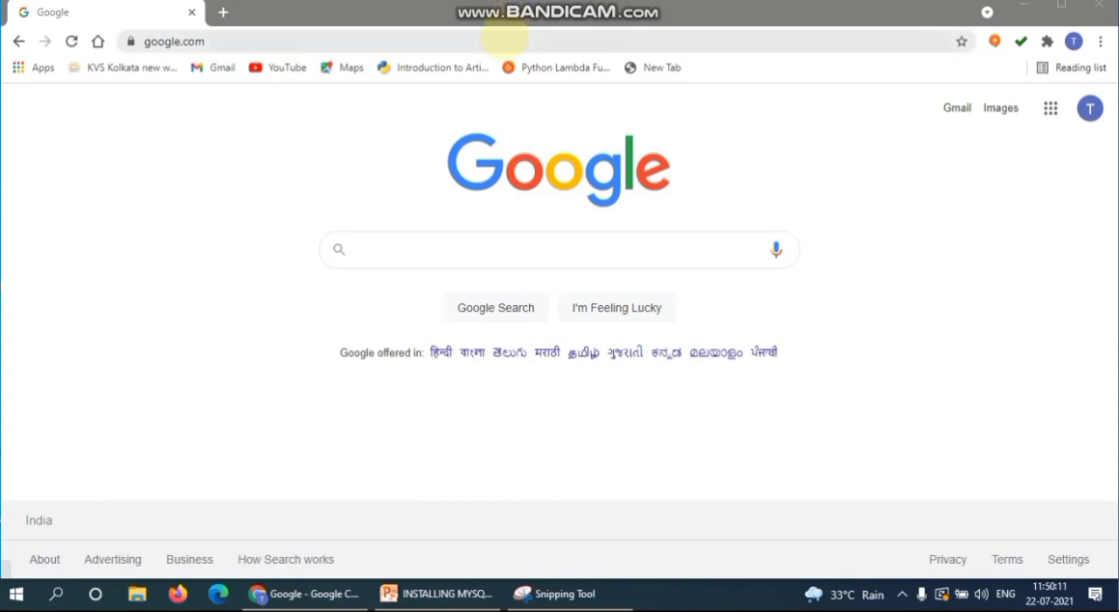
Go to the MySQL Developer Zone site (mysql.org) and open the MySQL Community Server 8.0 download page.
click(505, 37)
text(mysql)
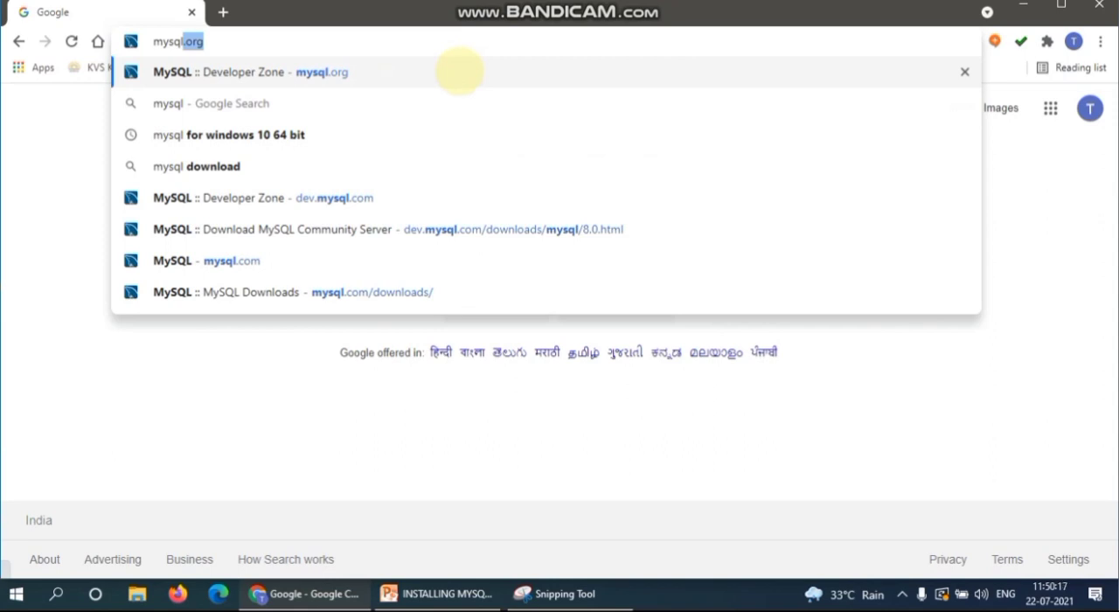
click(458, 72)
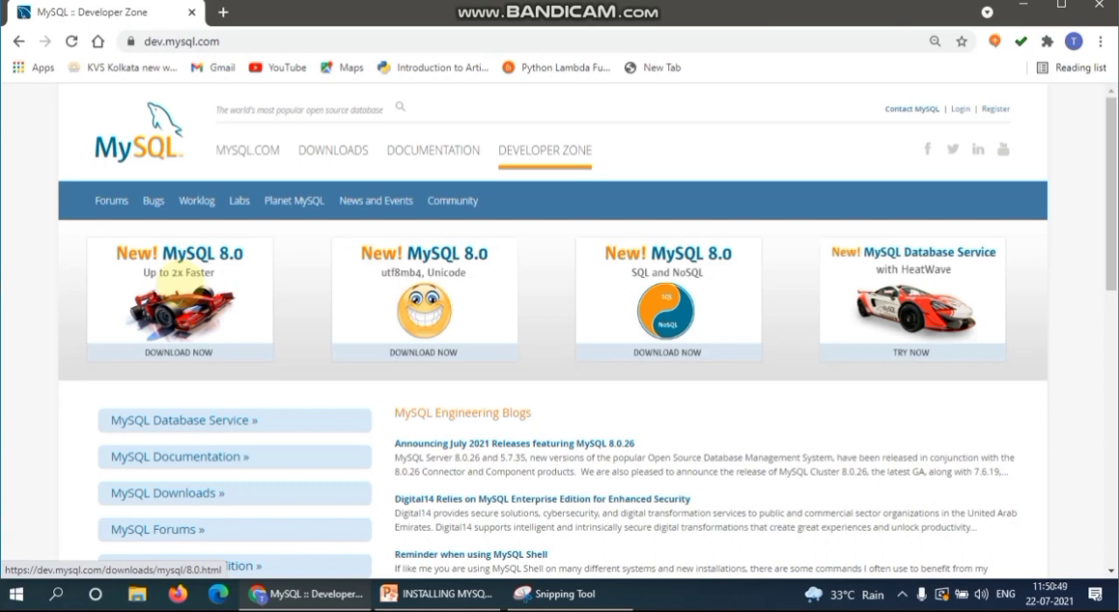
click(175, 293)
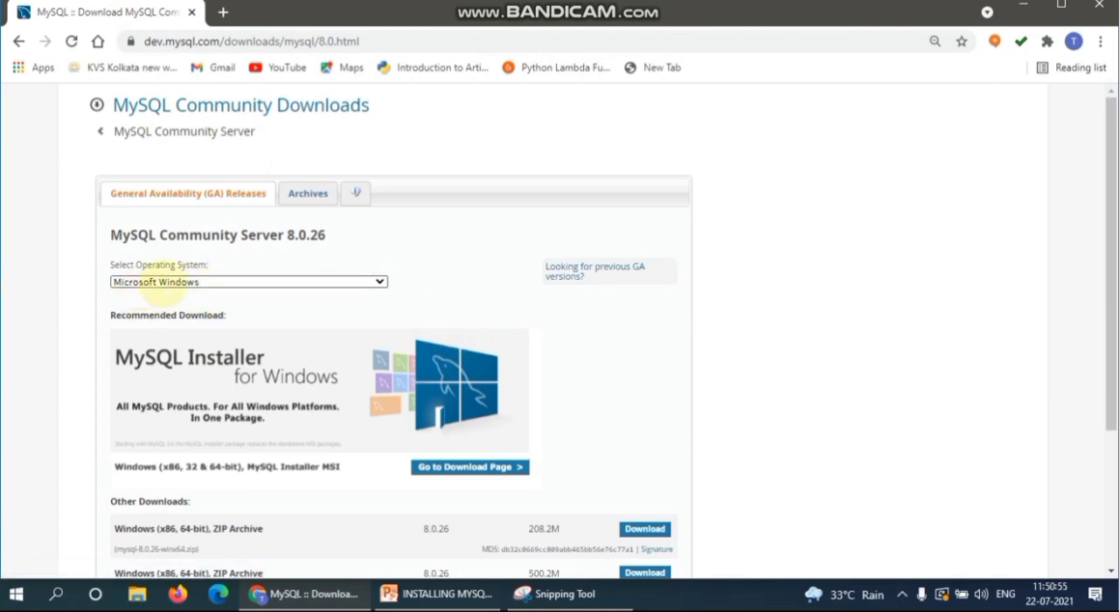
Choose Microsoft Windows as the operating system and download the full mysql-installer-community-8.0.26.0.msi without logging in or signing up.
click(218, 280)
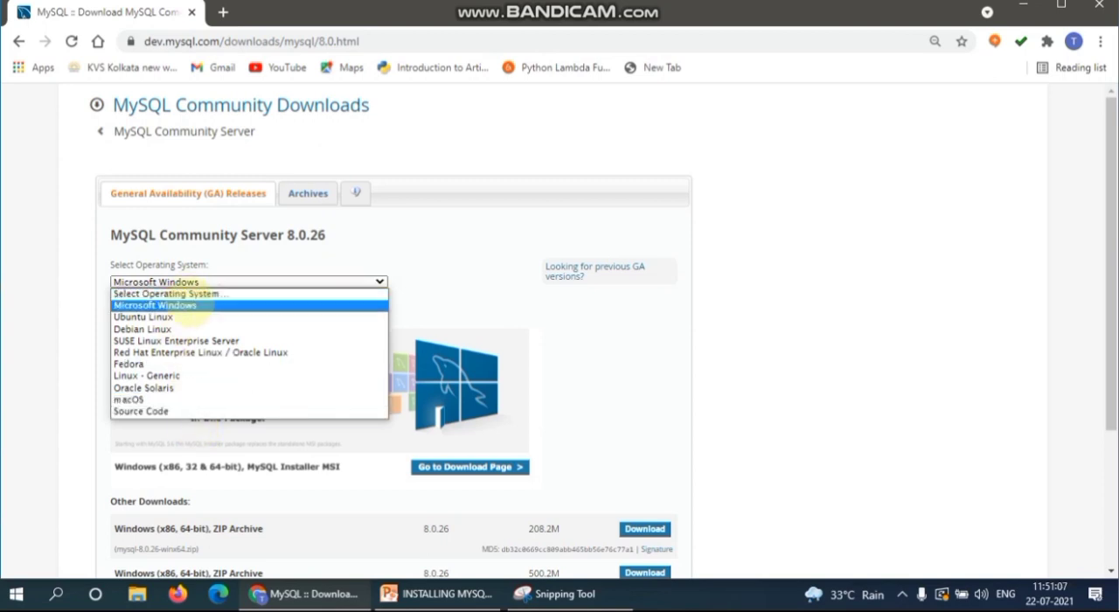
click(185, 306)
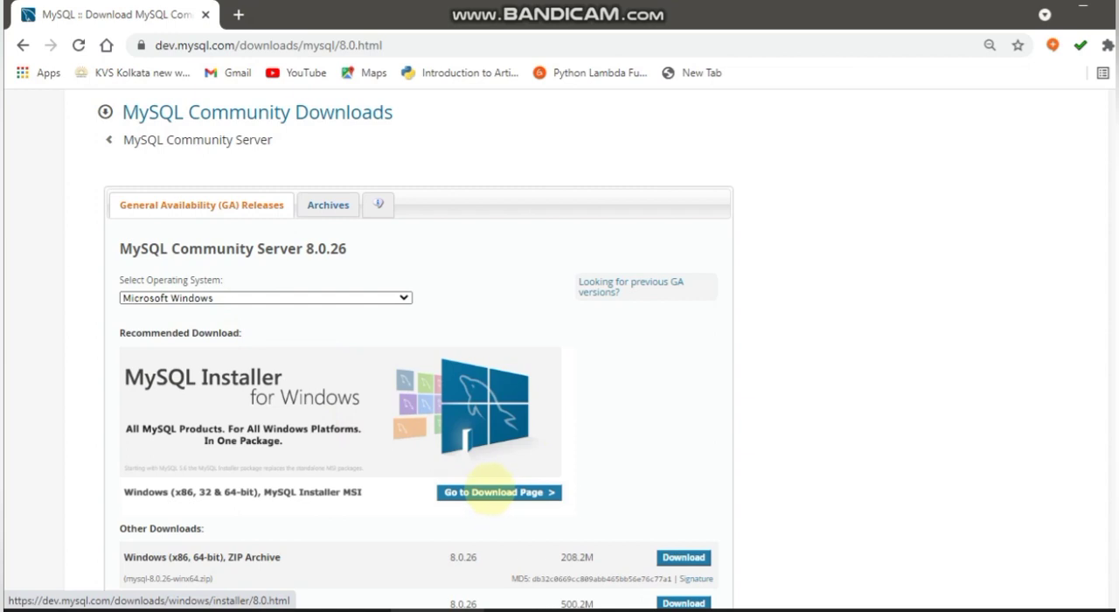
click(491, 491)
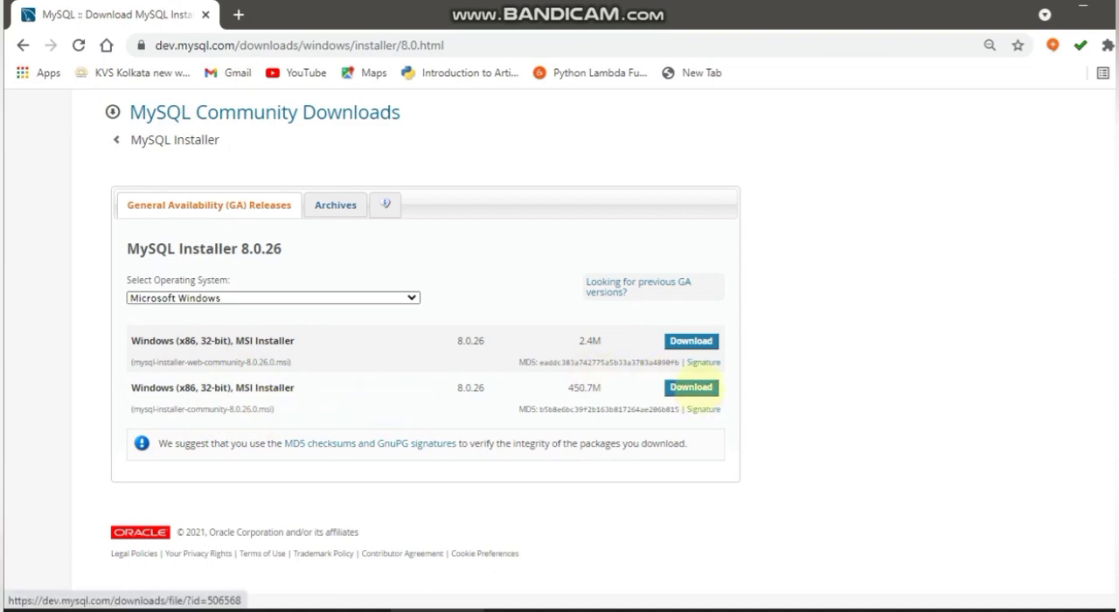
click(690, 387)
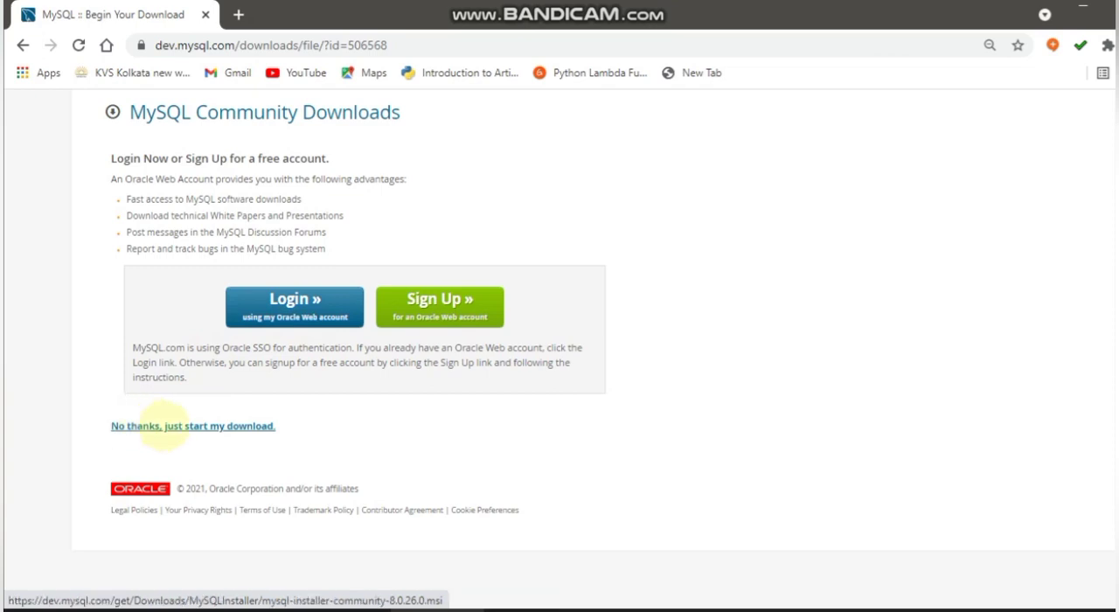
click(162, 427)
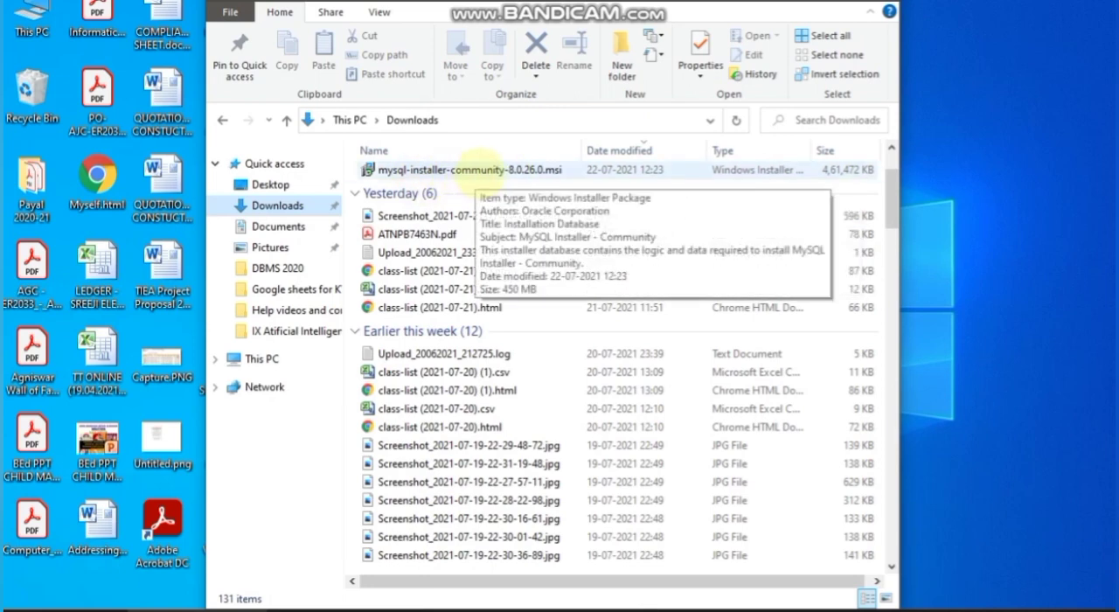
Launch mysql-installer-community-8.0.26.0.msi from the Downloads folder and minimize the folder window covering the installer.
click(485, 169)
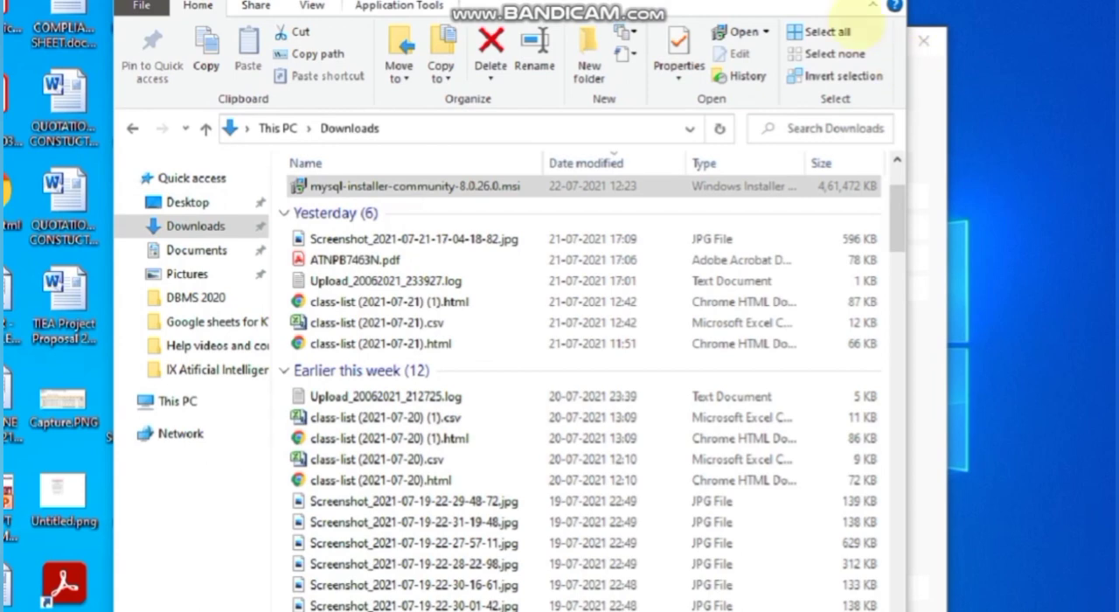
click(831, 5)
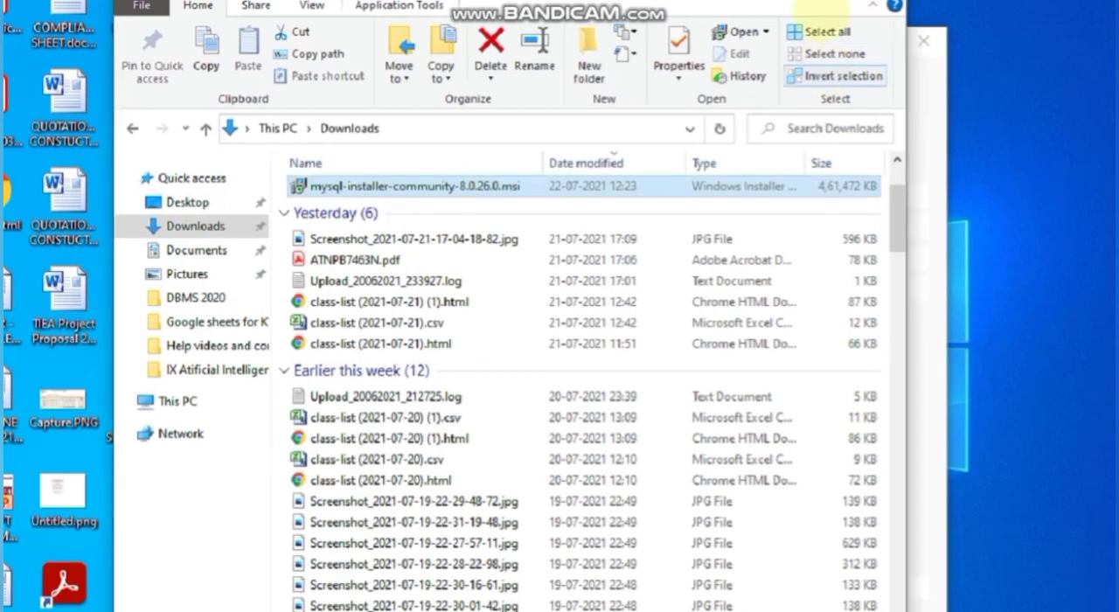
drag(826, 3, 824, 106)
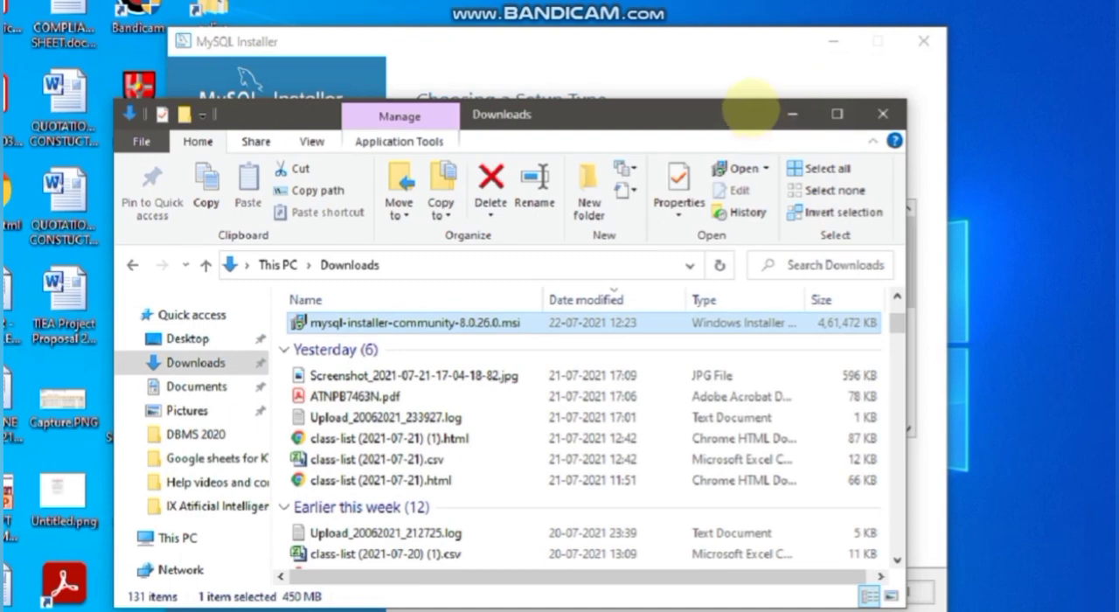
drag(715, 101, 713, 113)
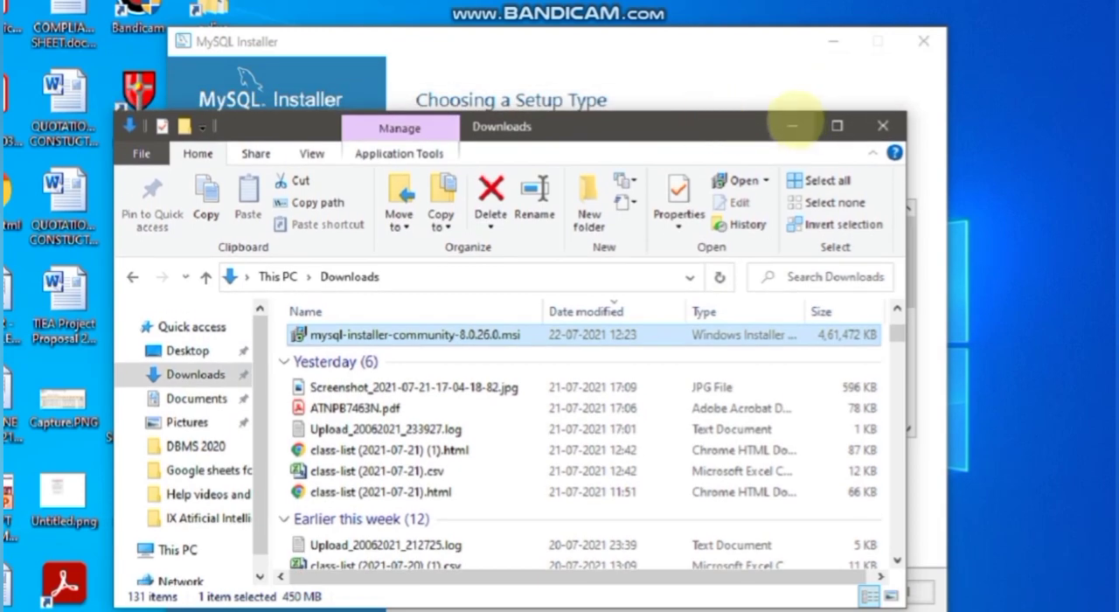
click(793, 124)
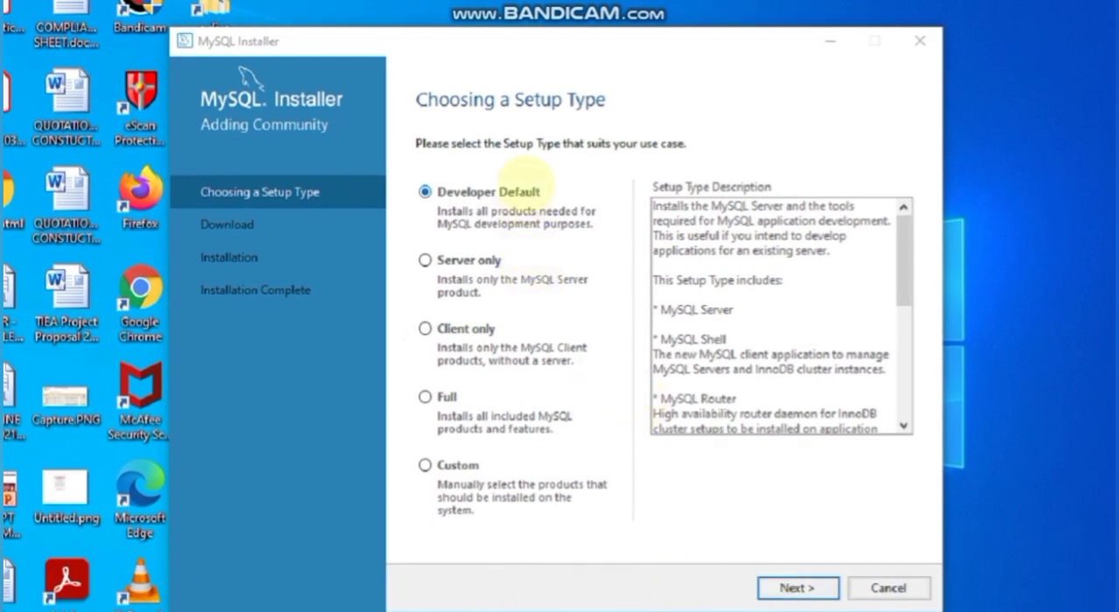
Accept the Developer Default setup type and continue without satisfying the MySQL for Visual Studio 1.2.9 requirement.
click(791, 587)
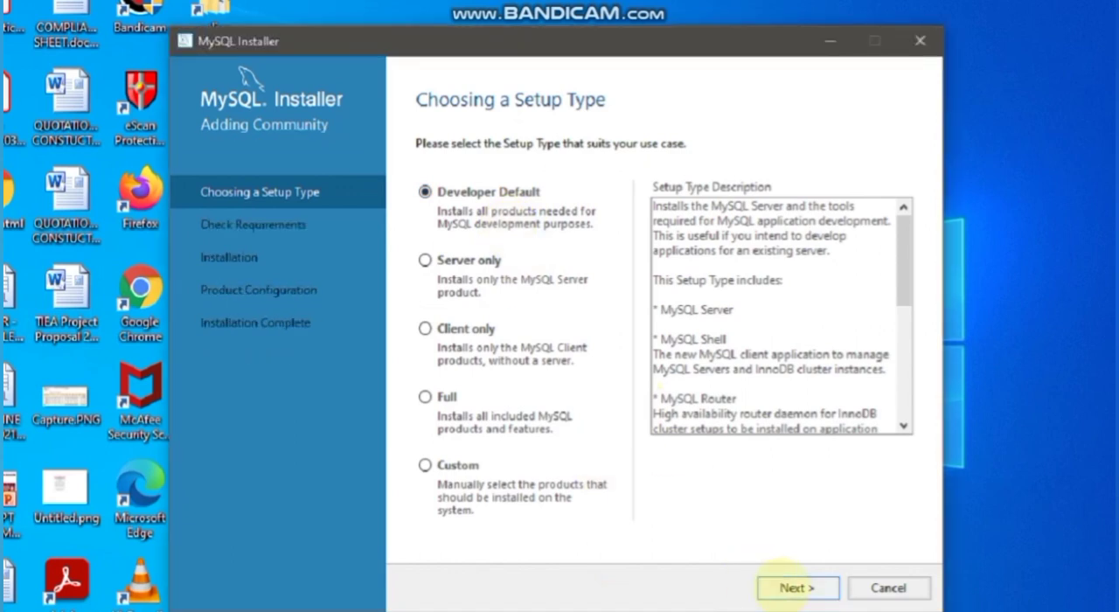
click(794, 588)
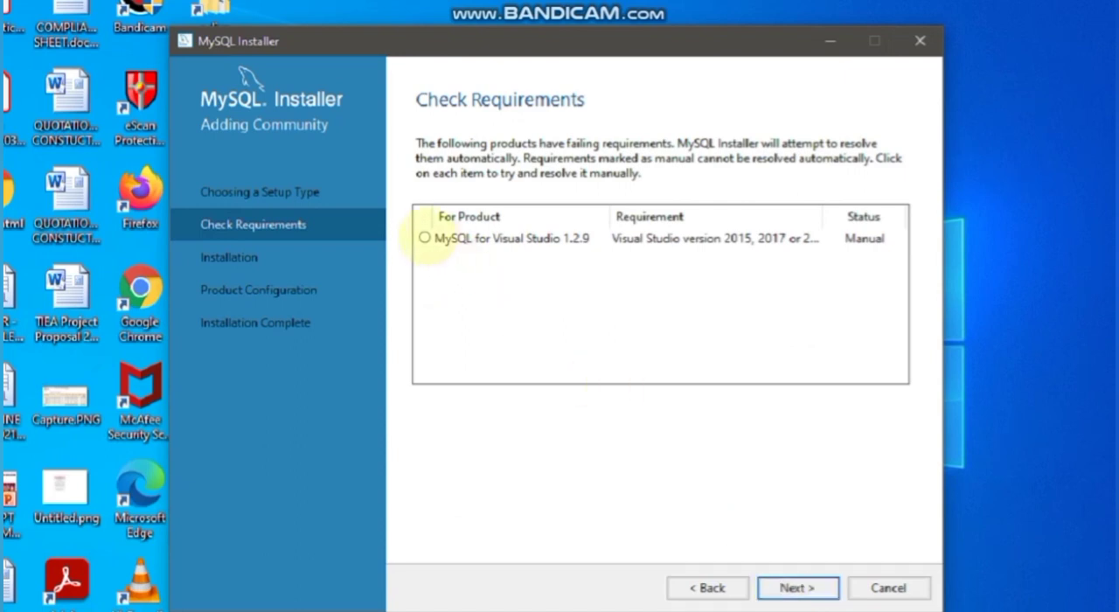
click(424, 238)
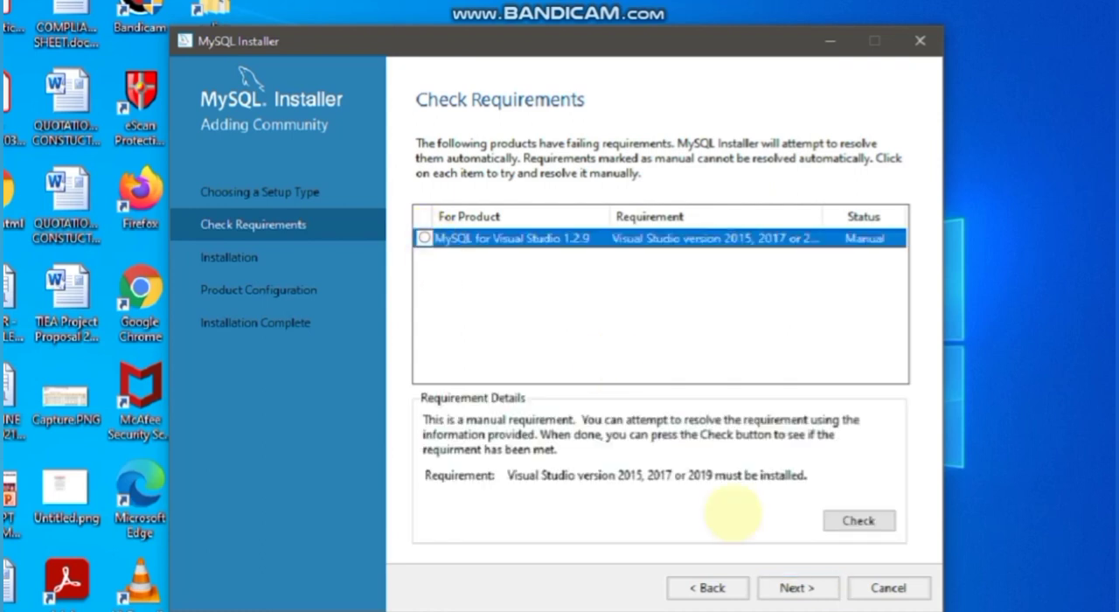
click(794, 586)
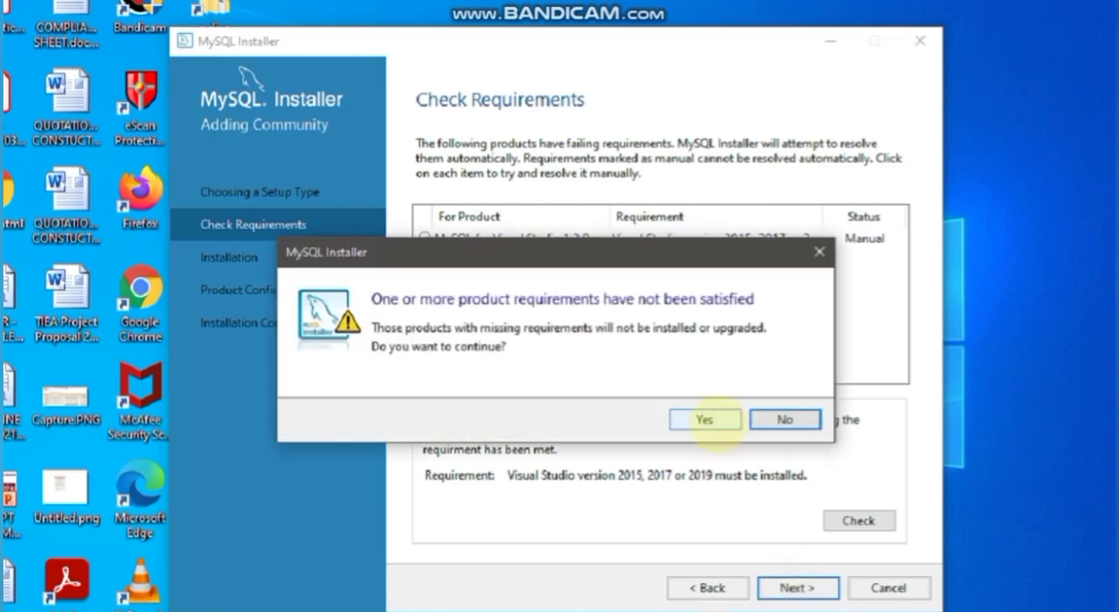
click(704, 420)
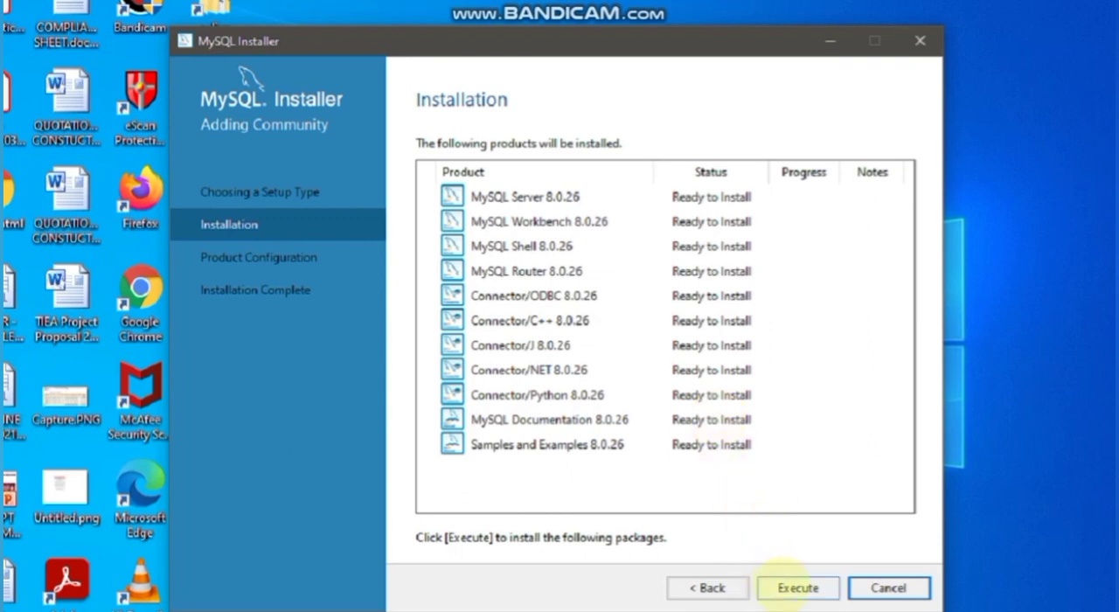
Install all the listed MySQL 8.0.26 products and proceed to the product configuration stage.
click(780, 584)
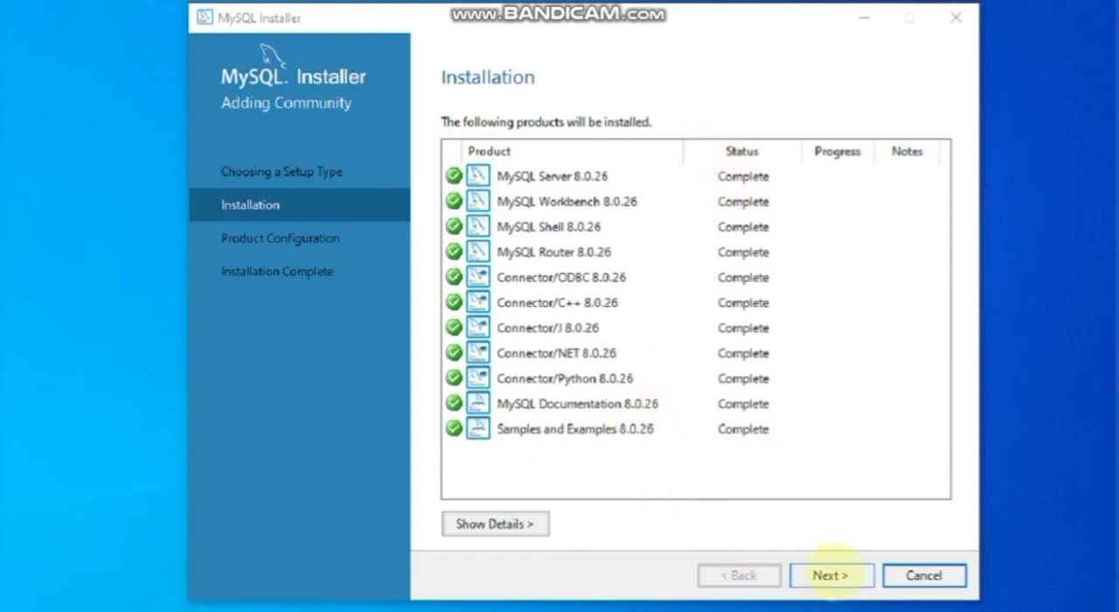
click(829, 574)
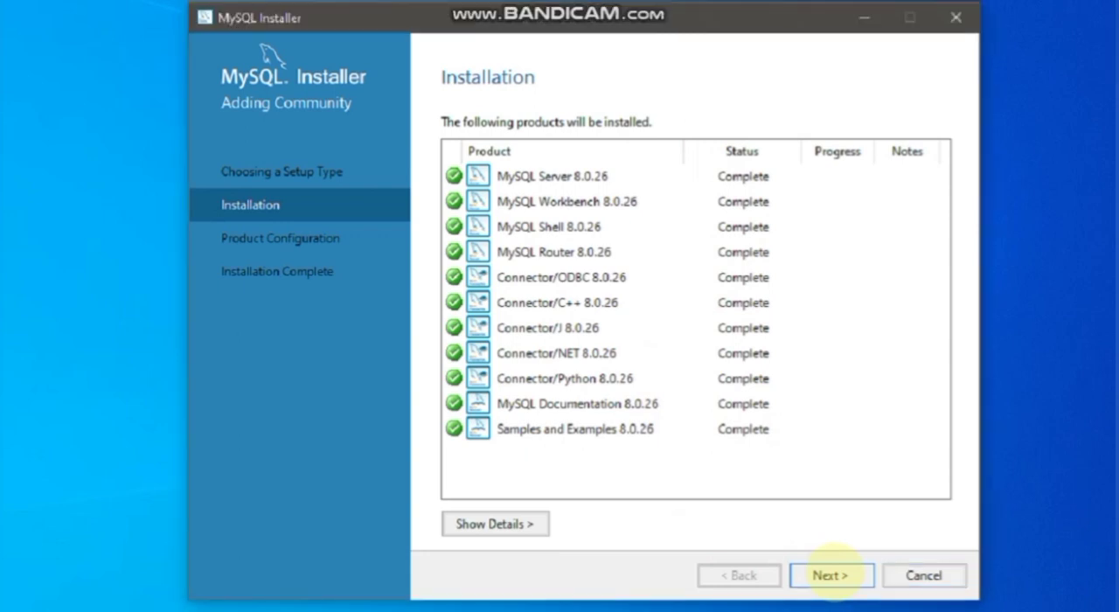
click(834, 574)
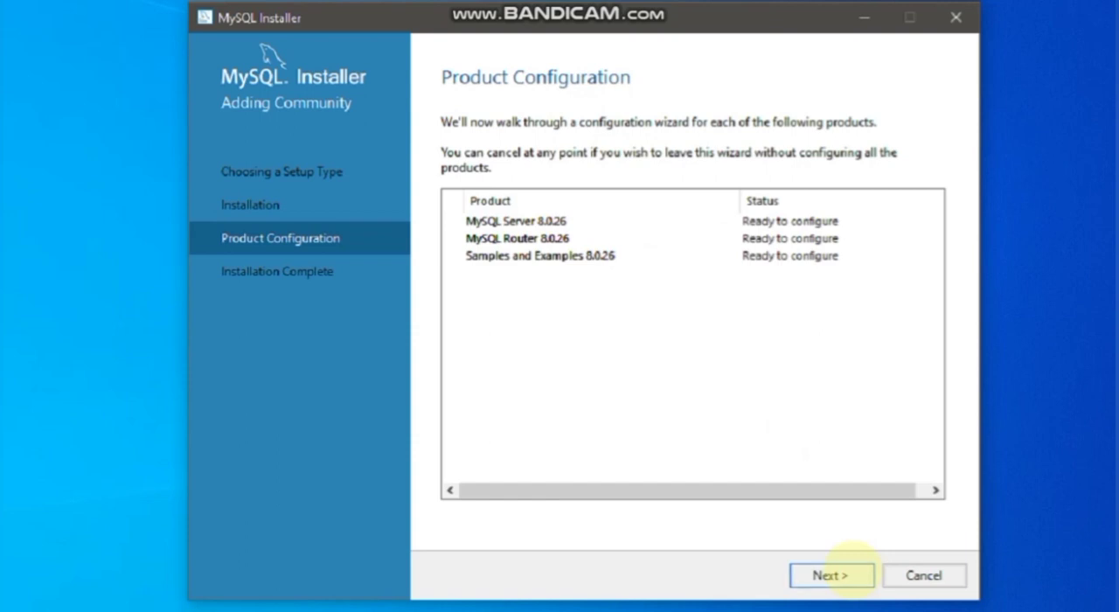
Configure MySQL Server as a Development Computer with TCP/IP port 3306, and keep strong password encryption for authentication.
click(830, 575)
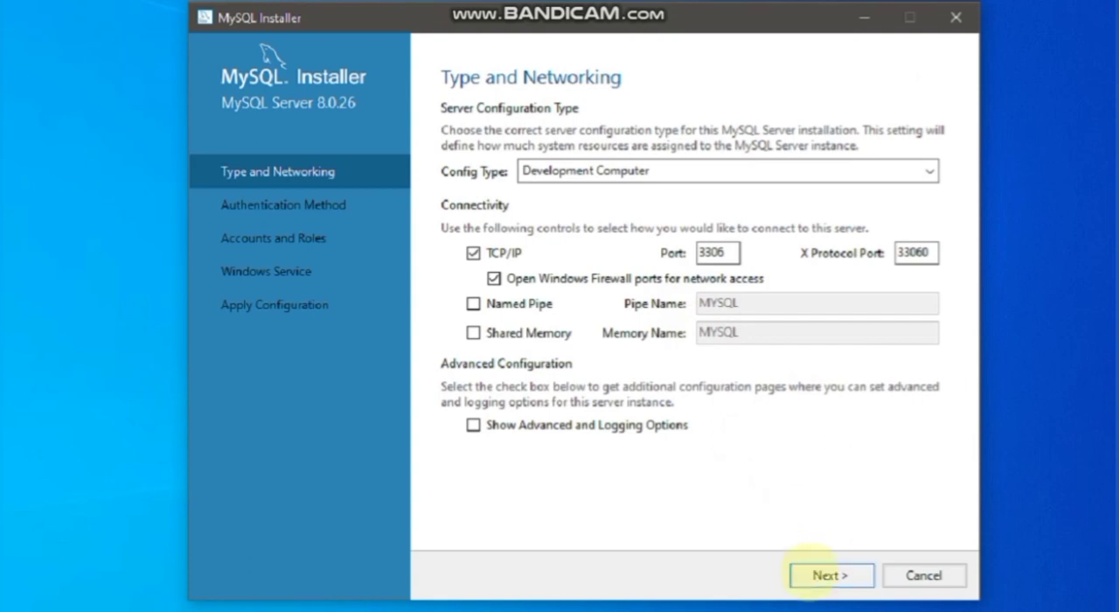
click(806, 572)
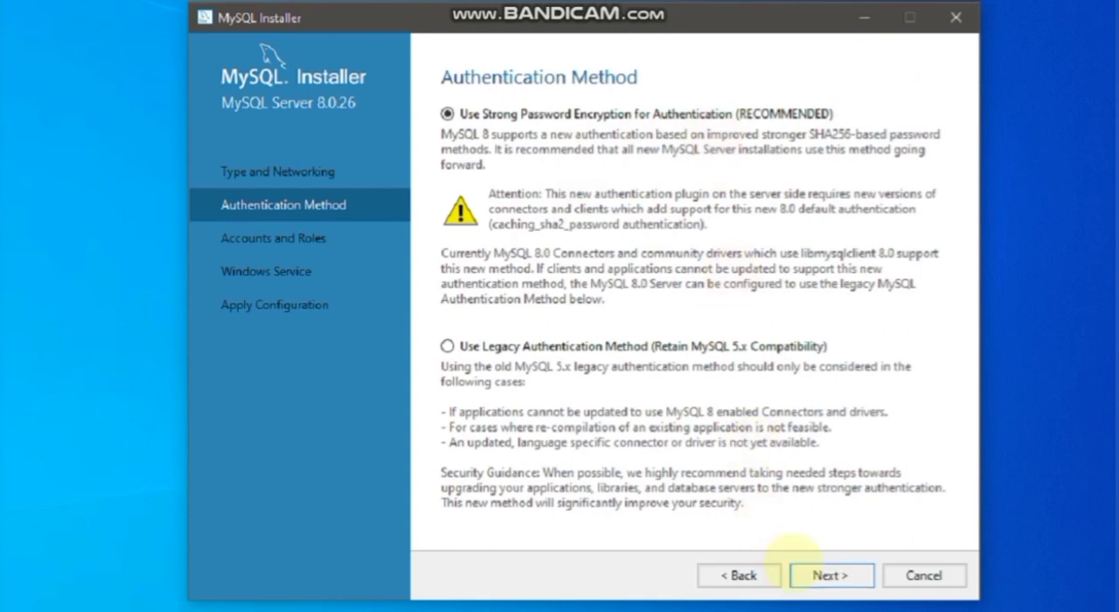
click(820, 575)
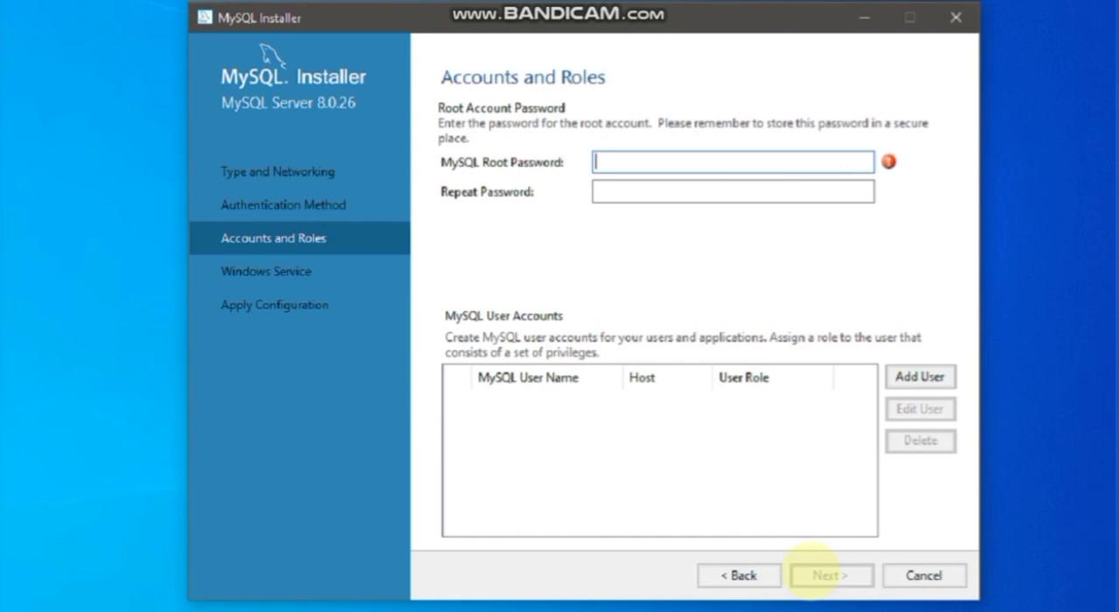
Enter the MySQL root password, repeat it for confirmation, and continue without adding user accounts.
text(root1)
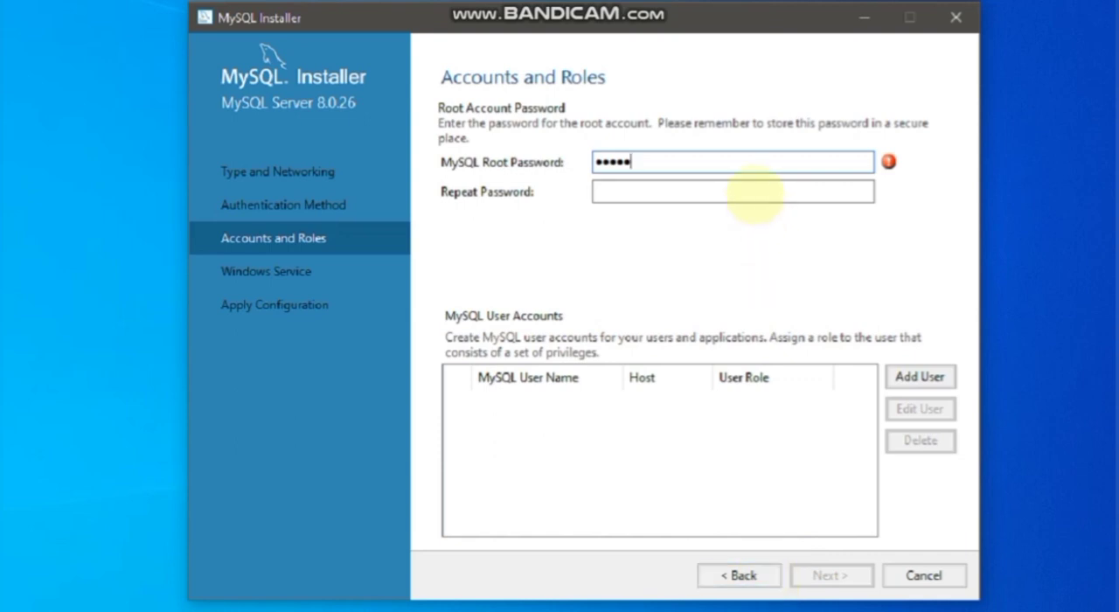
click(751, 190)
text(root)
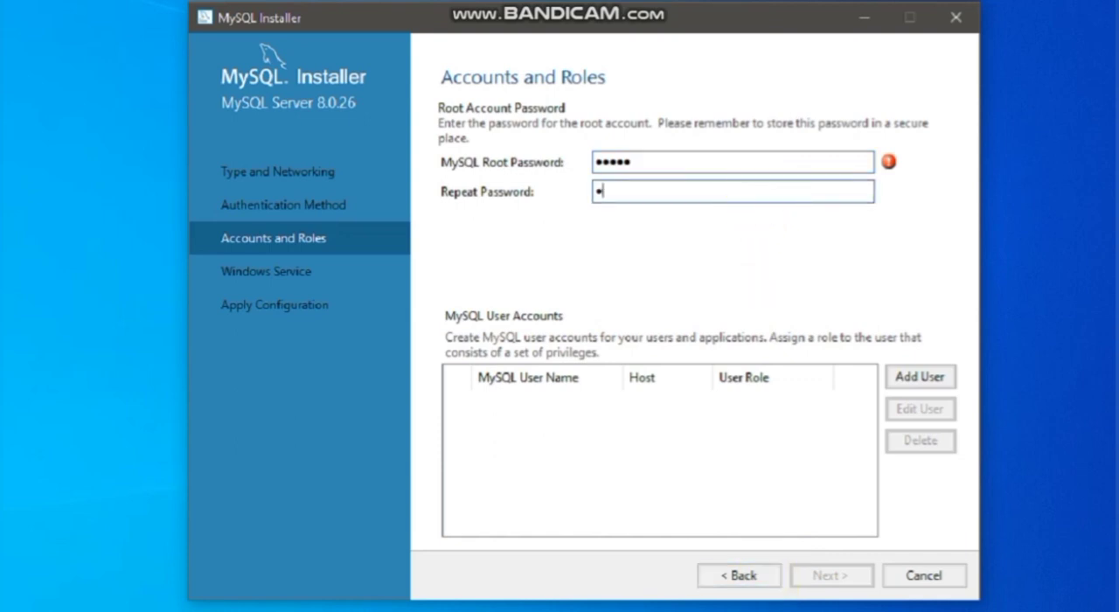
text(1)
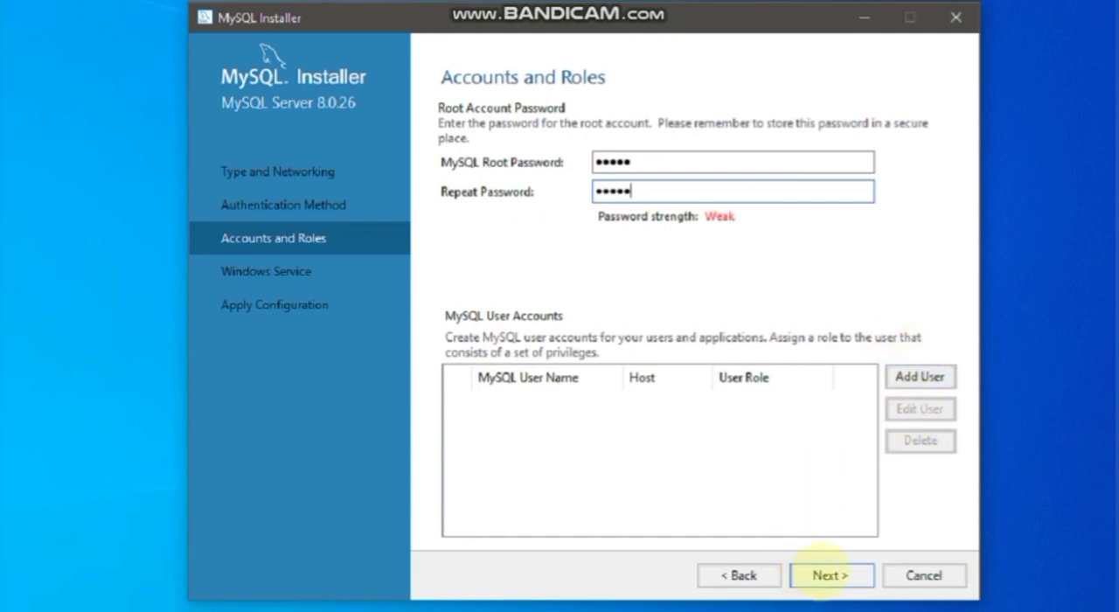
click(826, 574)
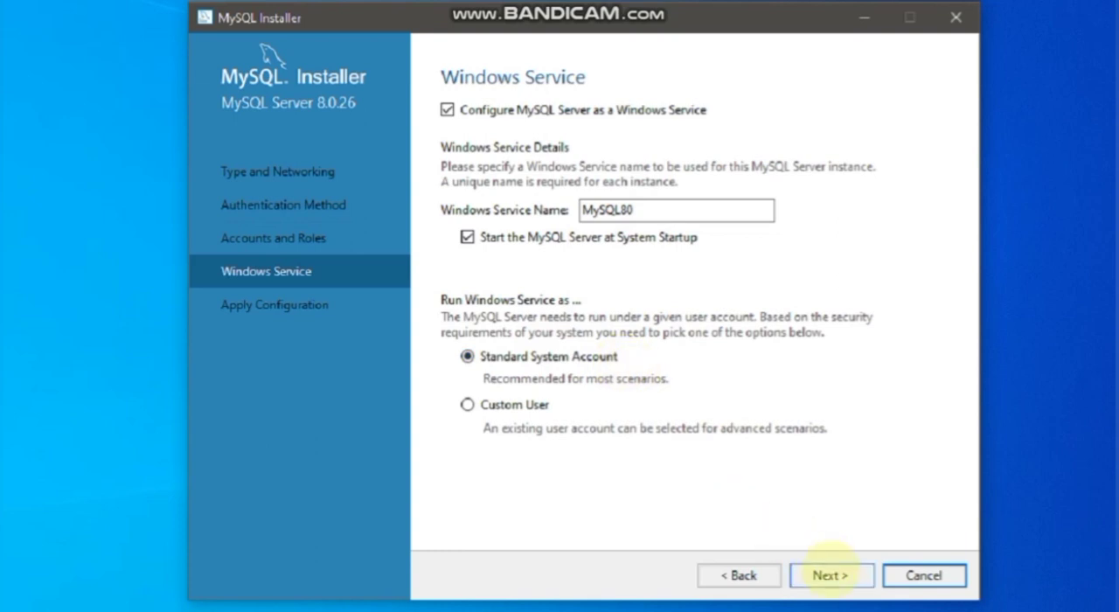
Accept the MySQL80 Windows service under the Standard System Account, then apply and finish the server configuration.
click(828, 574)
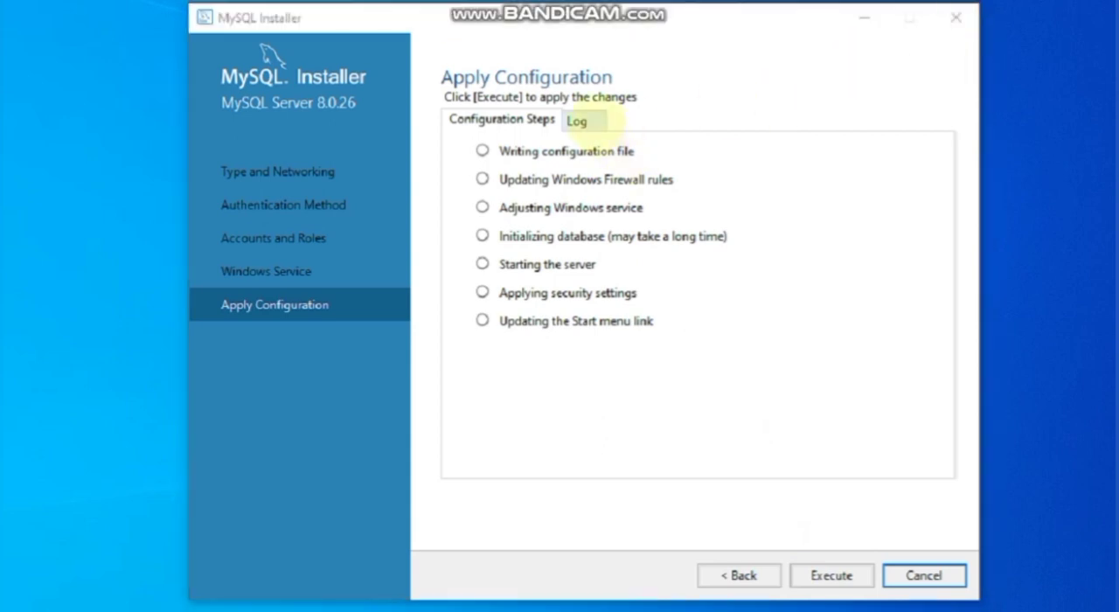
click(584, 123)
click(502, 122)
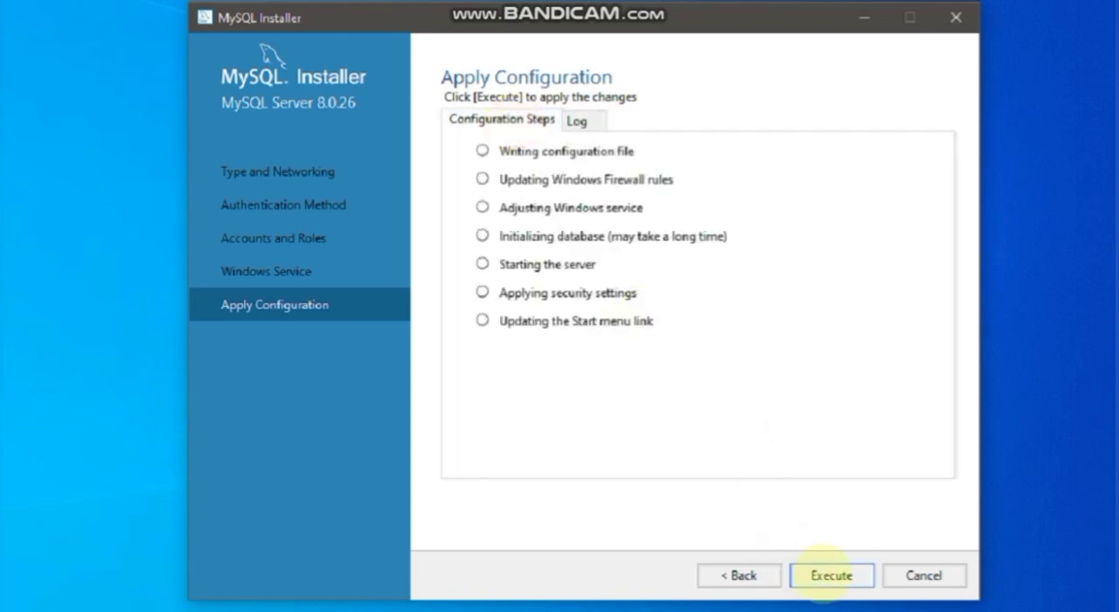
click(826, 573)
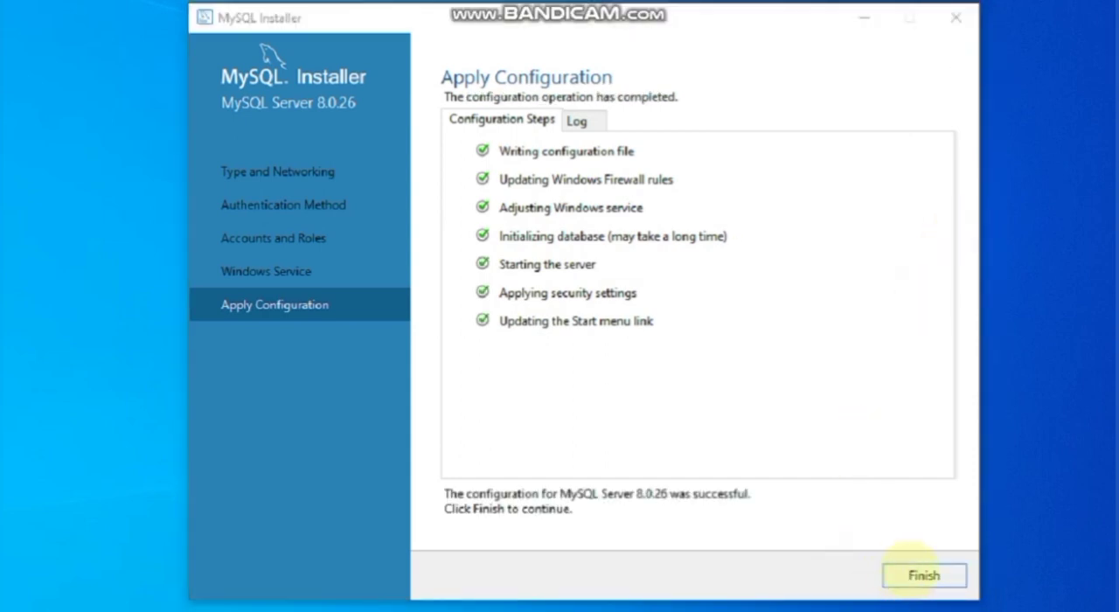
click(923, 575)
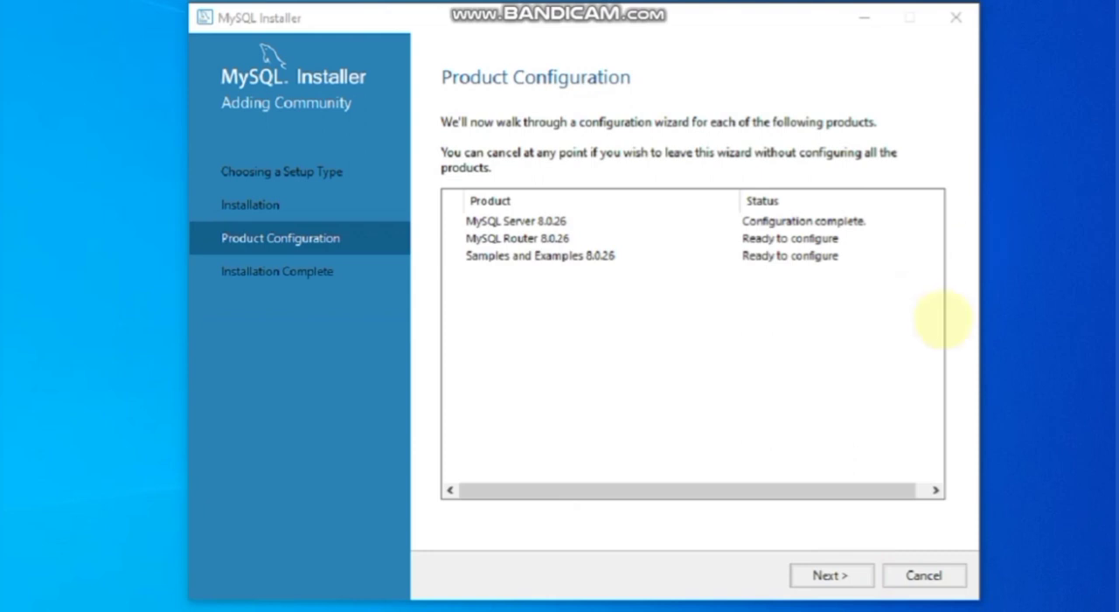
Complete the MySQL Router configuration with its default settings, leaving bootstrapping for InnoDB cluster disabled.
click(830, 575)
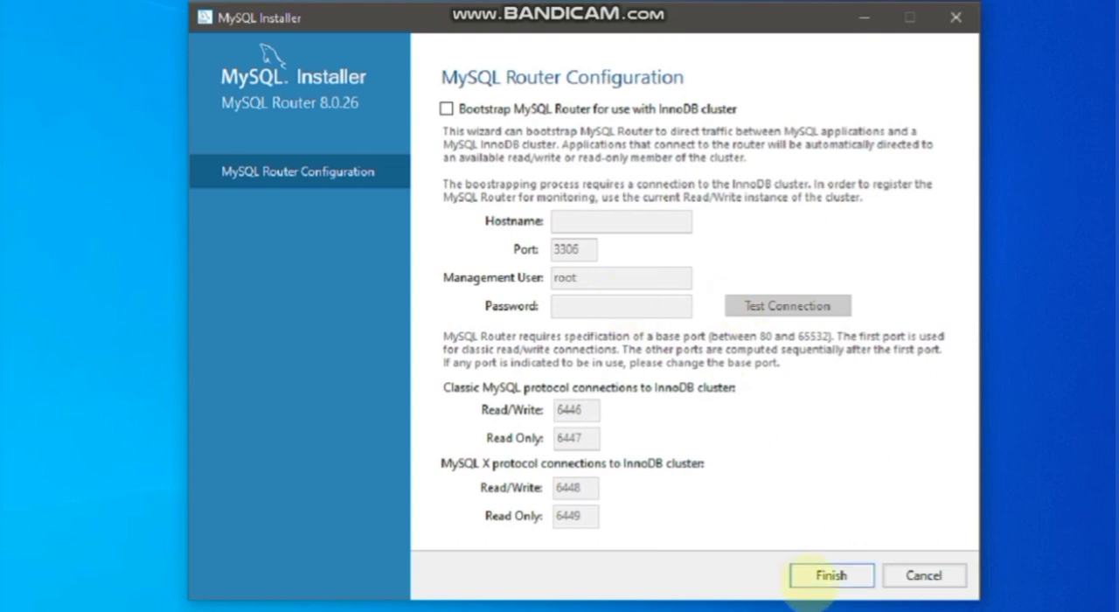
click(813, 576)
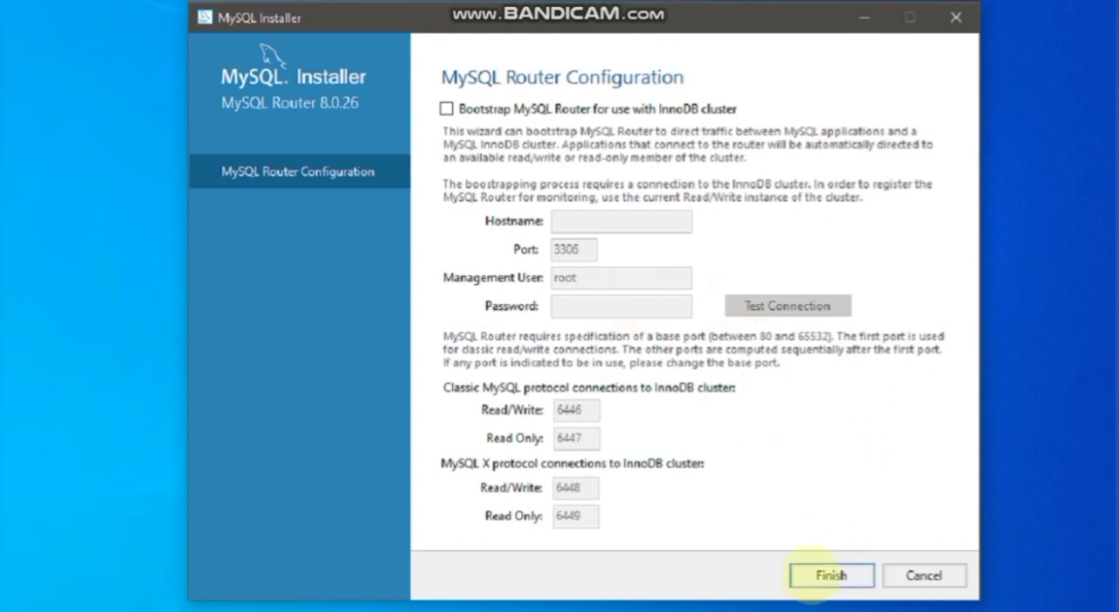
click(813, 575)
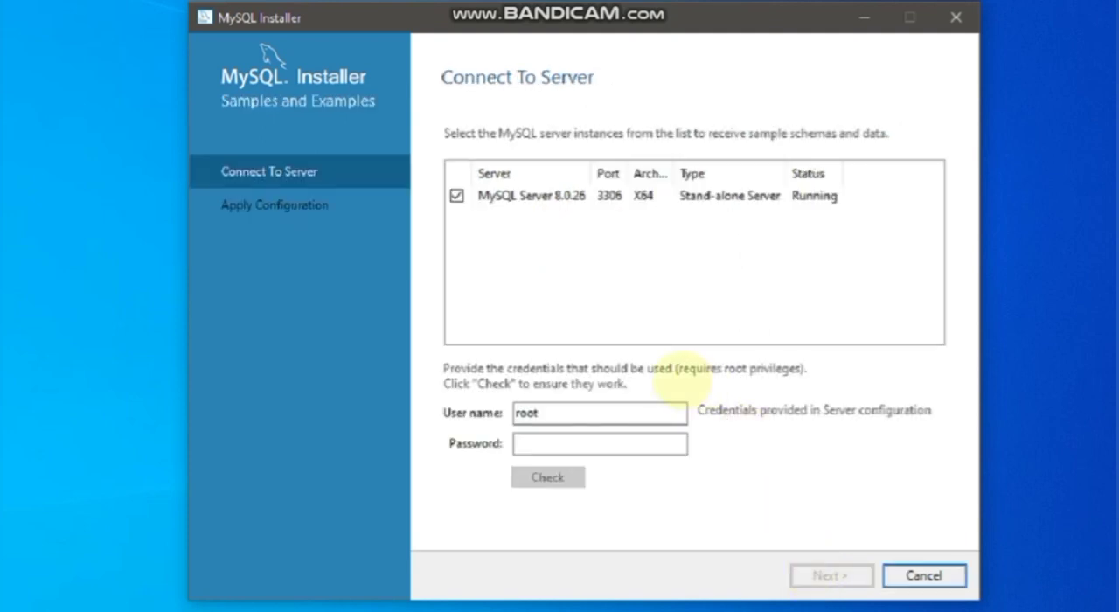
Enter the root account password for MySQL Server 8.0.26 and check the connection for the sample schemas.
click(632, 442)
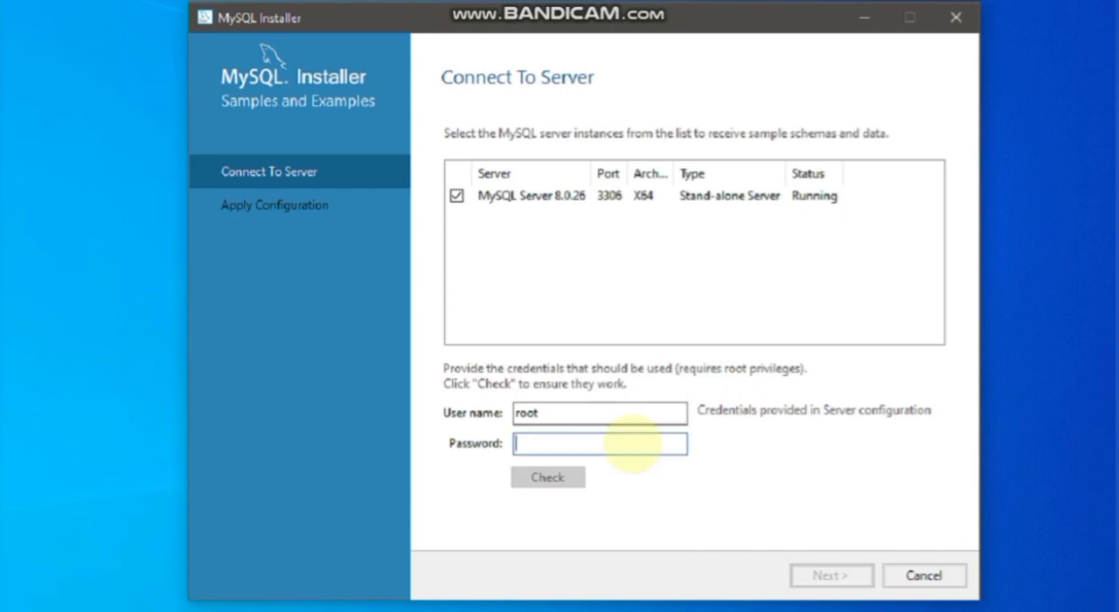
text(root1)
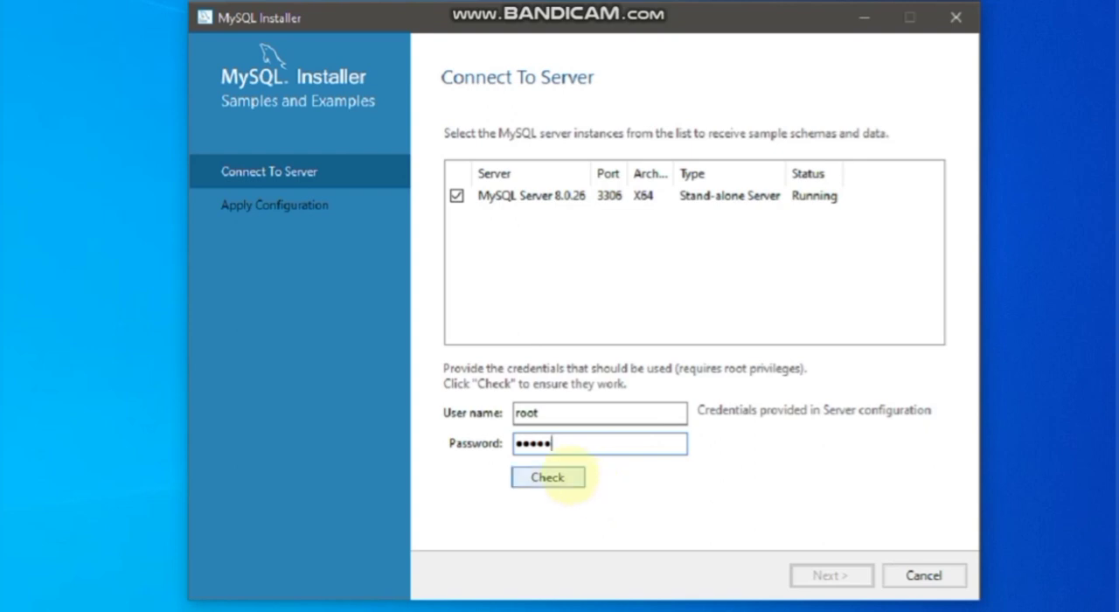
click(568, 476)
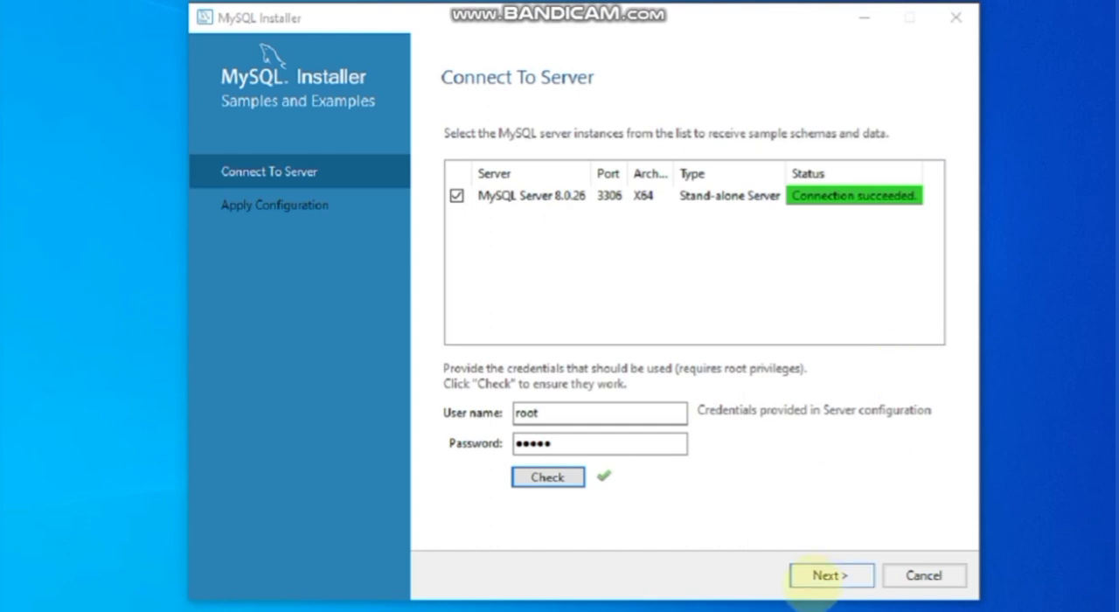
Apply the Samples and Examples configuration to the connected server and finish it.
click(826, 577)
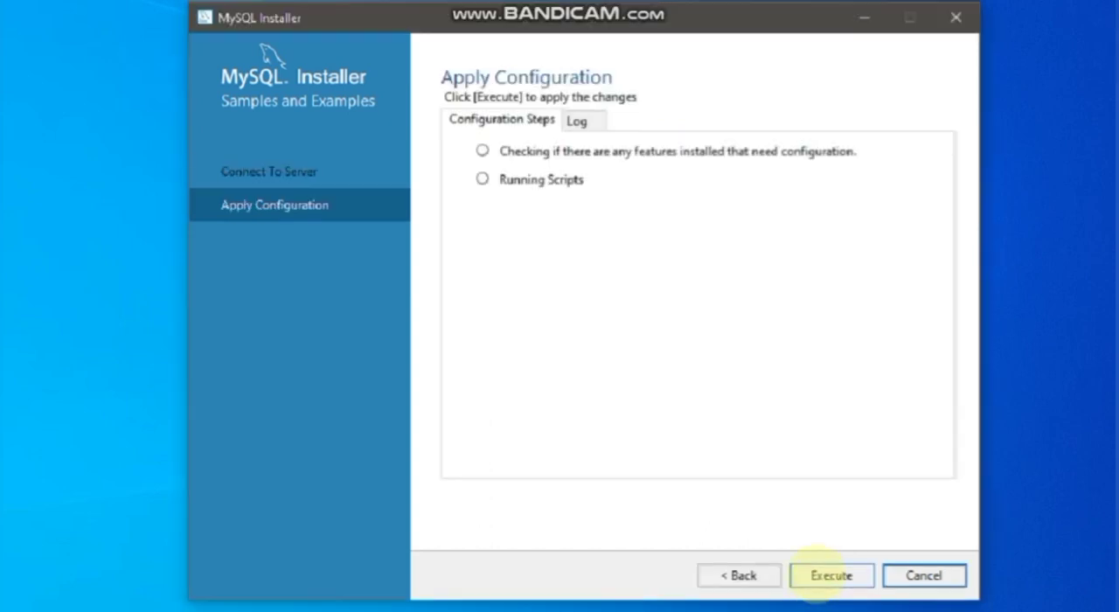
click(829, 574)
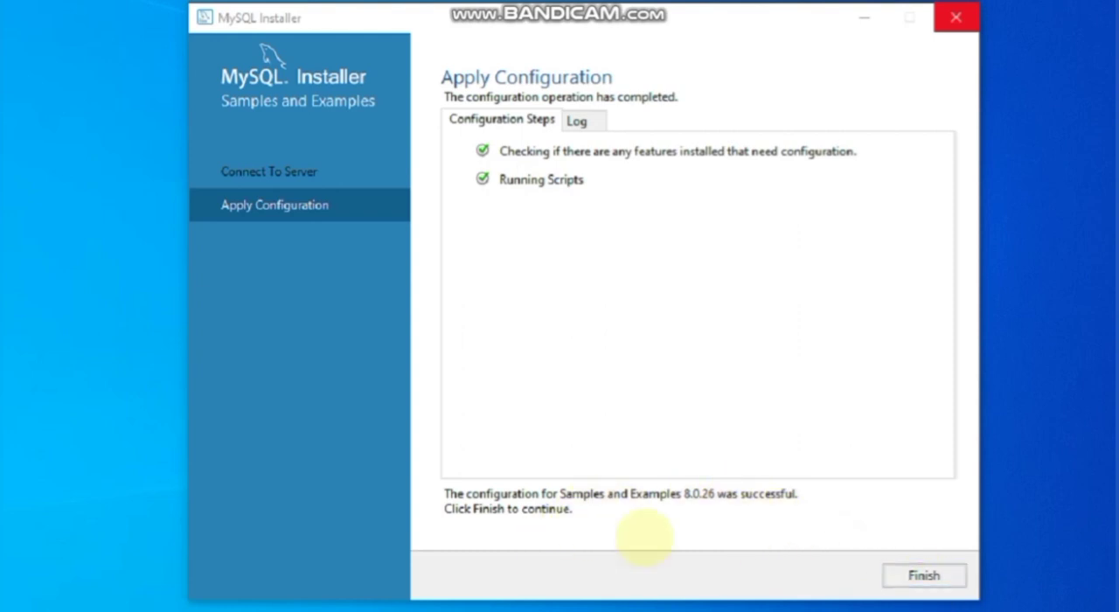
click(924, 575)
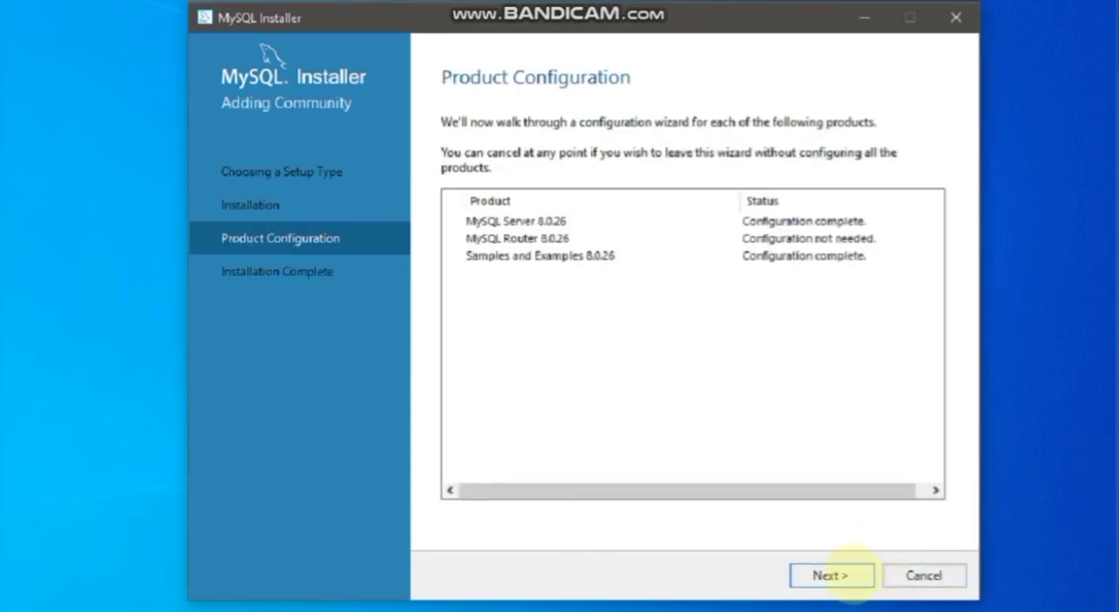
Complete the product configuration and finish the installation, keeping MySQL Workbench and MySQL Shell set to start after setup.
click(843, 574)
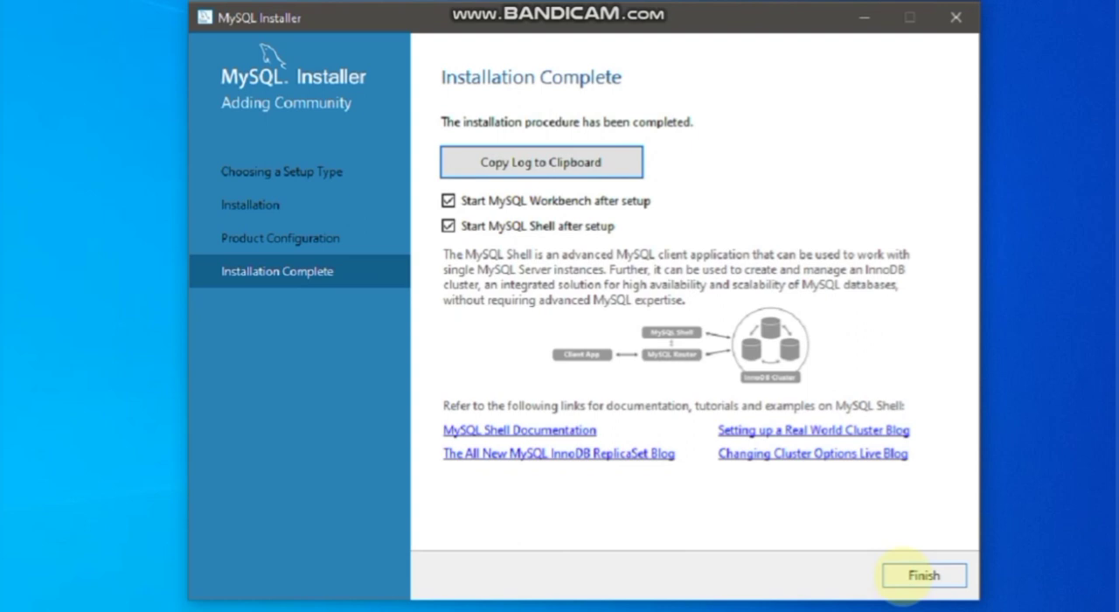
click(904, 575)
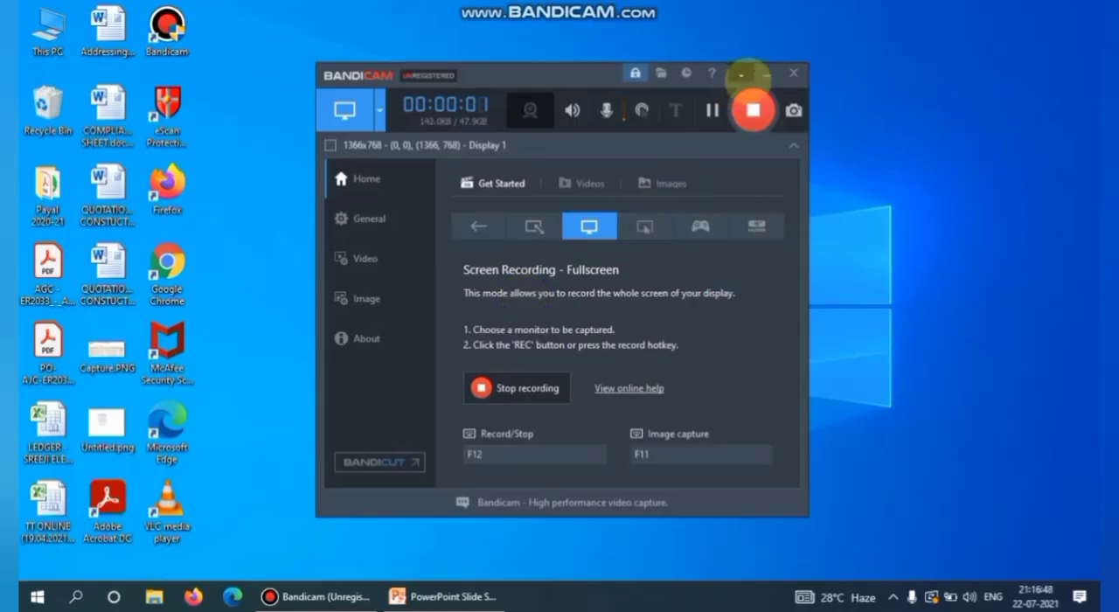
click(741, 75)
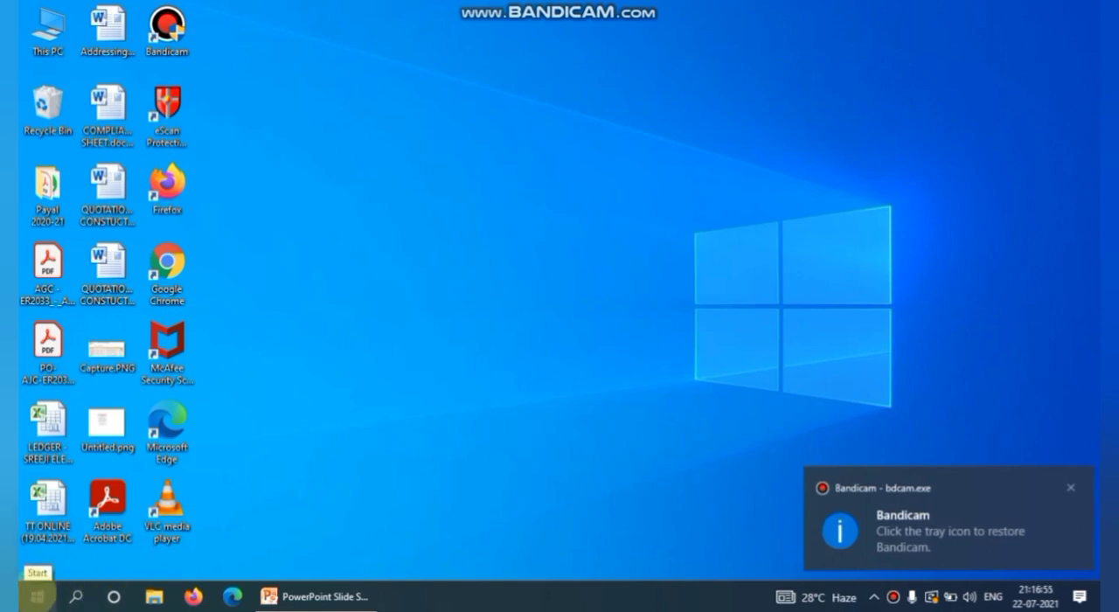
Search Windows for mysql, open the MySQL 8.0 Command Line Client, and log in with the root password.
click(38, 594)
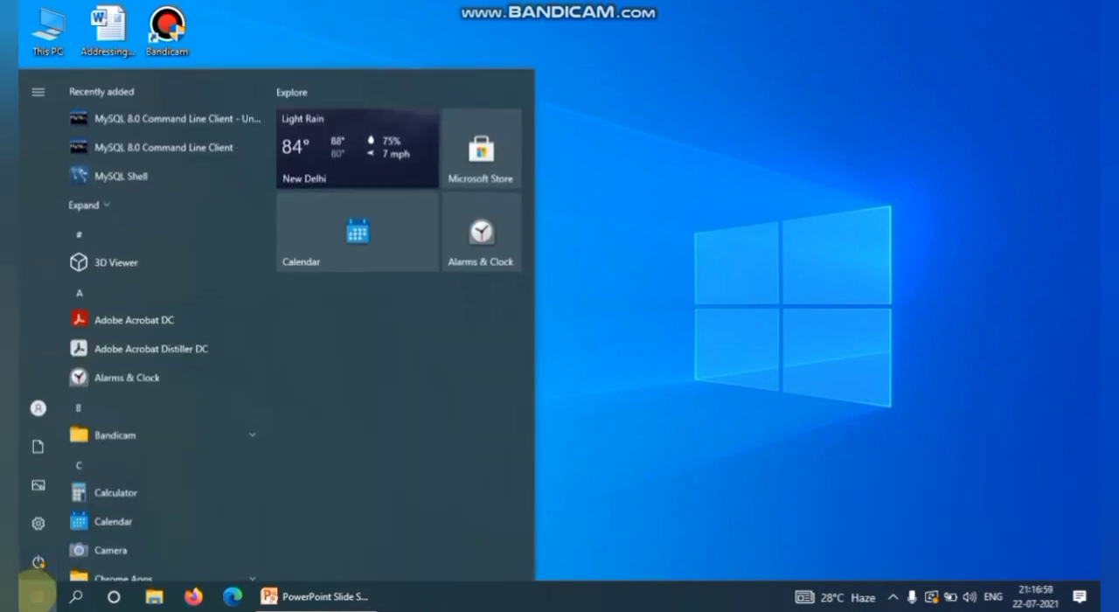
text(my)
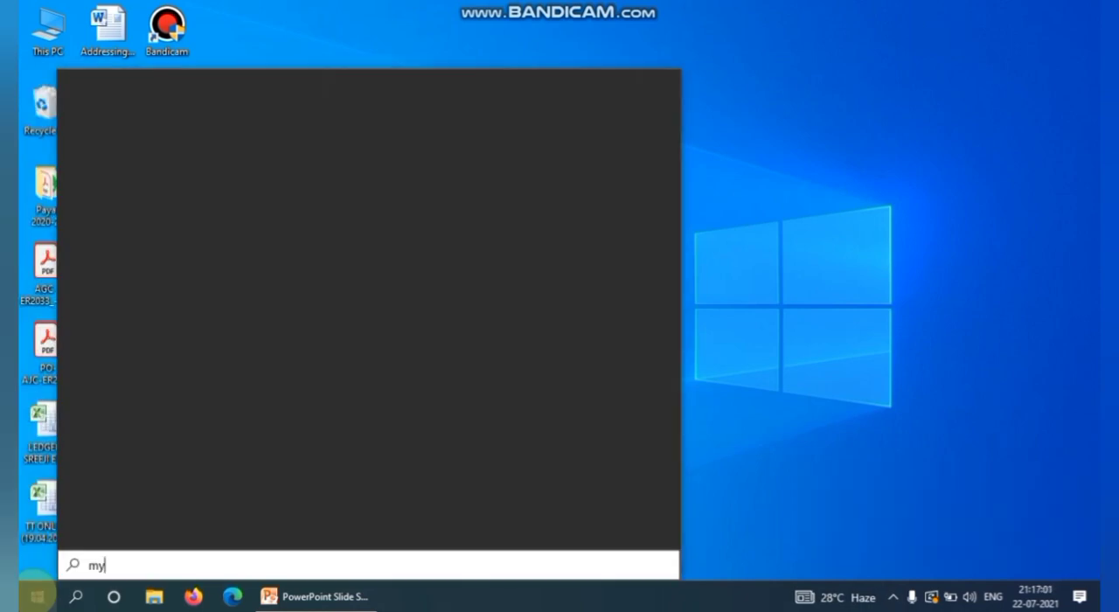
text(sql)
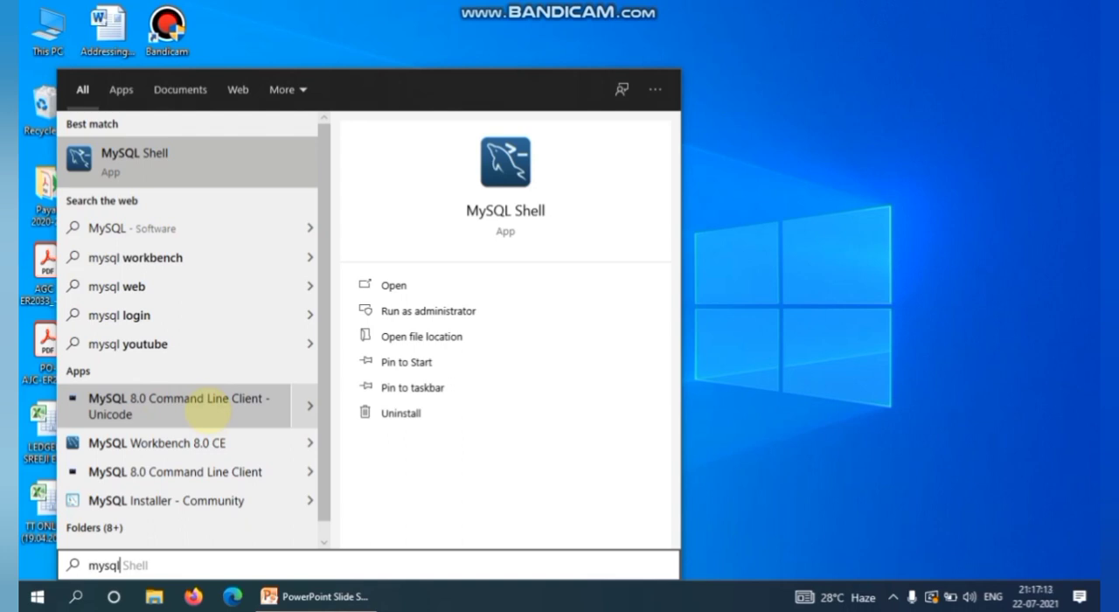
click(188, 471)
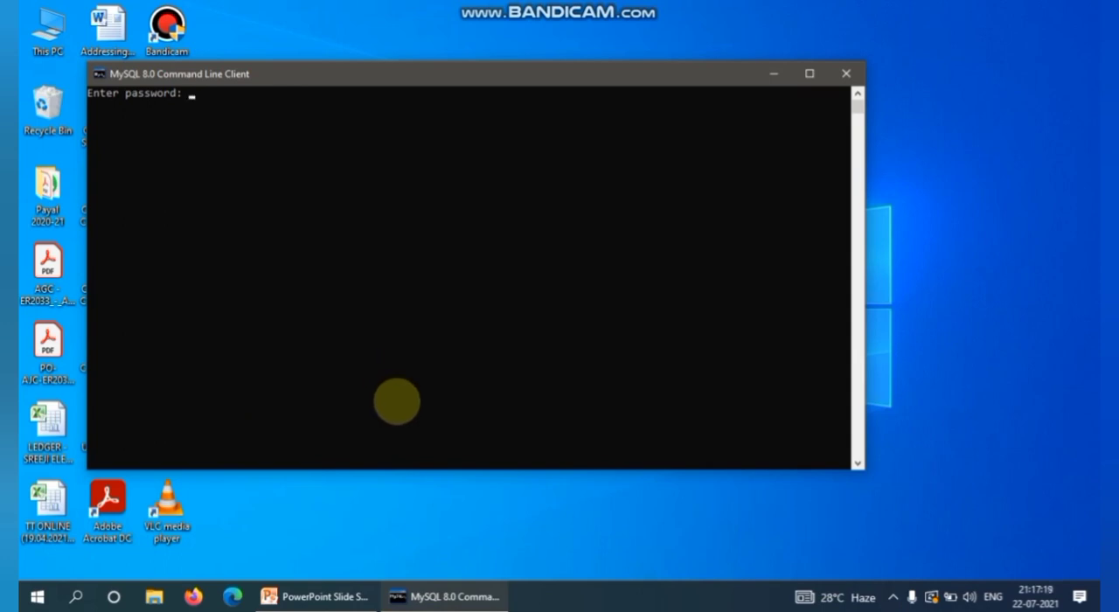
text(*****)
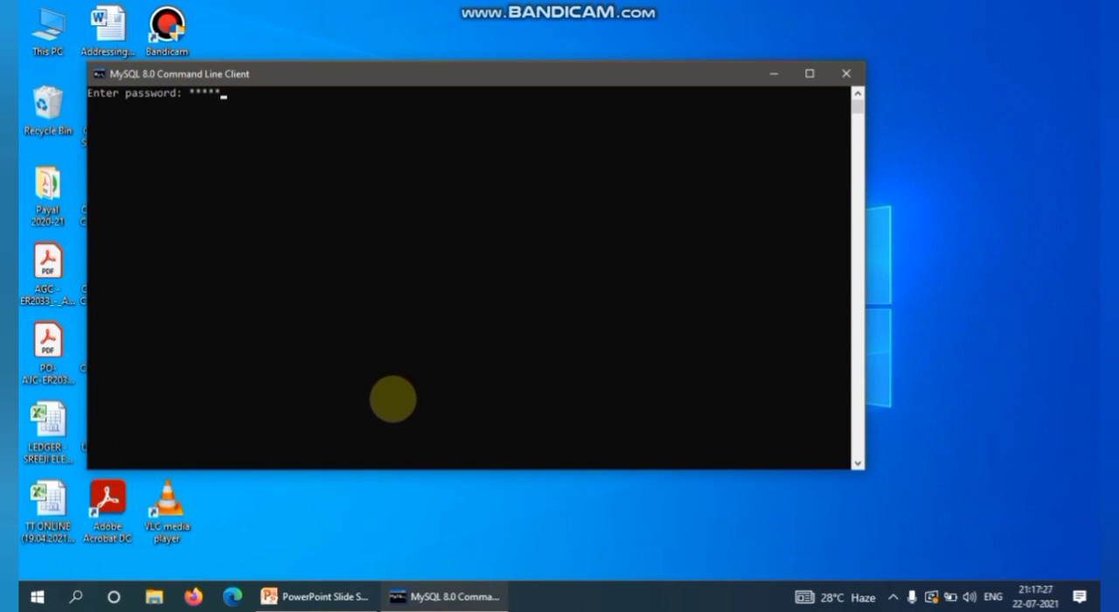
key(Return)
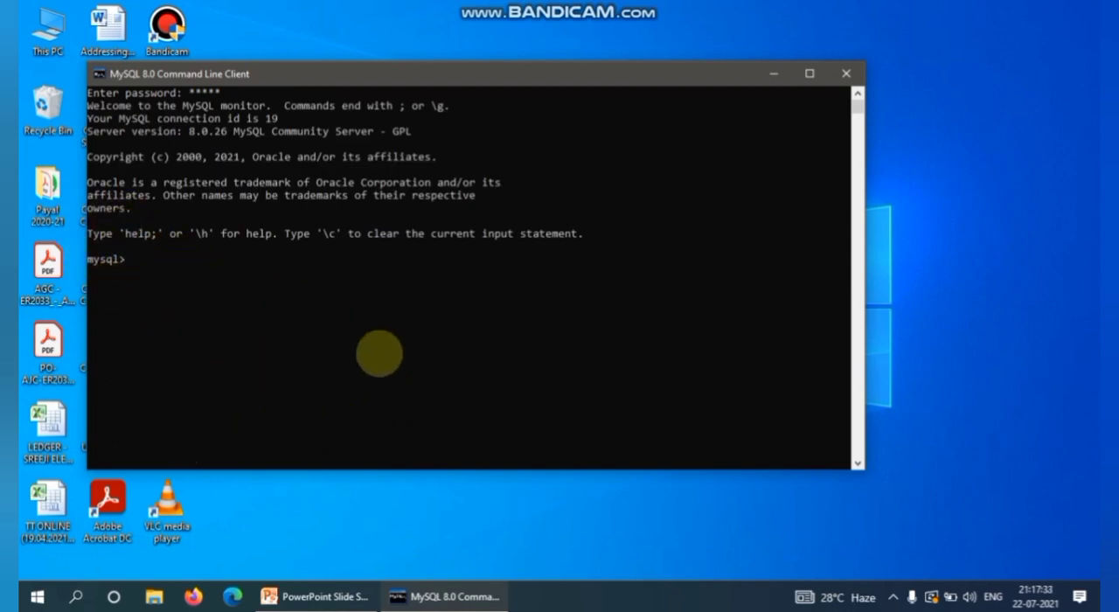
List the server's databases by running show databases; in the MySQL command line client.
text(show dat)
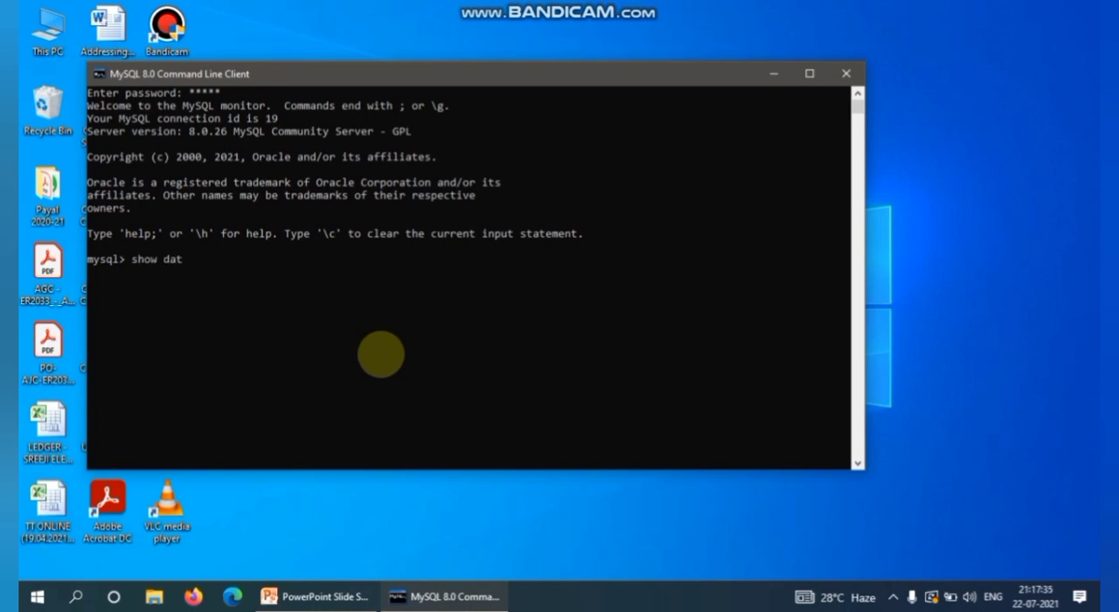
text(abases;)
key(Return)
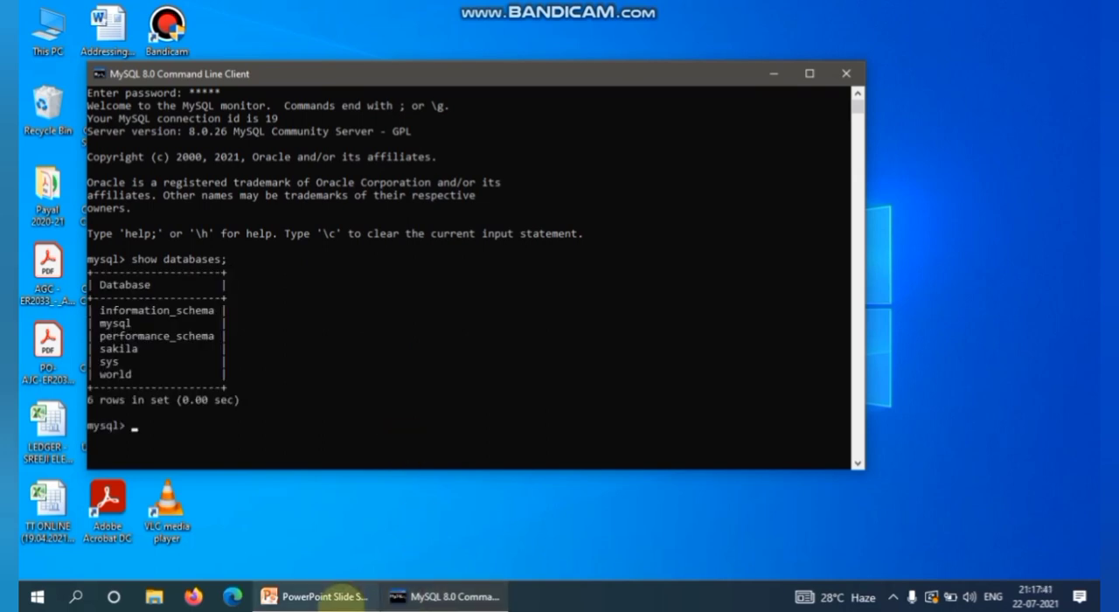
Switch to the PowerPoint slide show and advance to the closing thank-you slide.
click(337, 596)
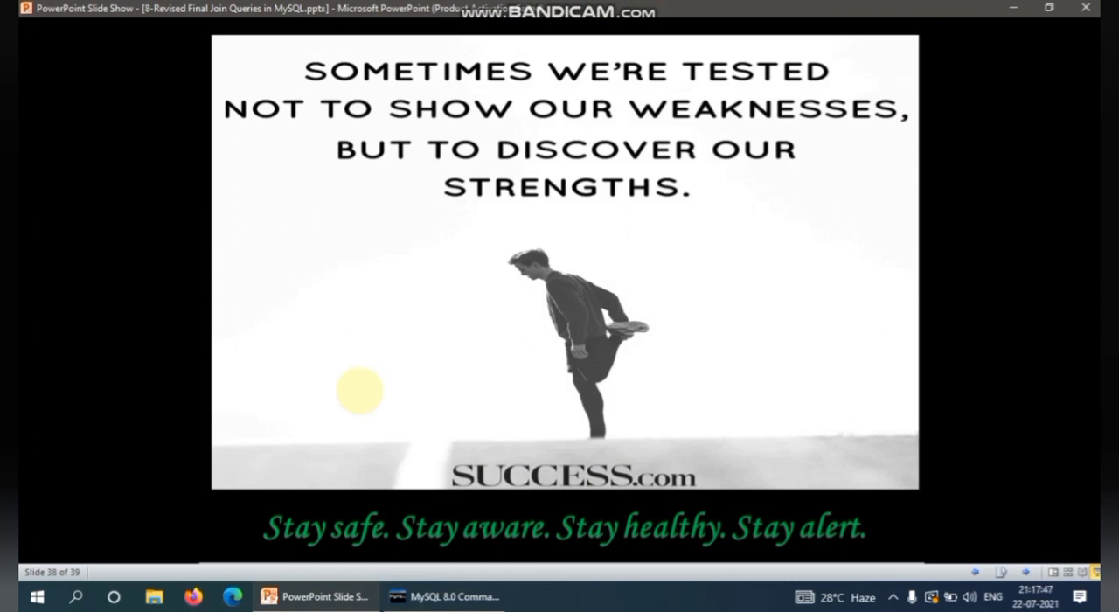
click(360, 391)
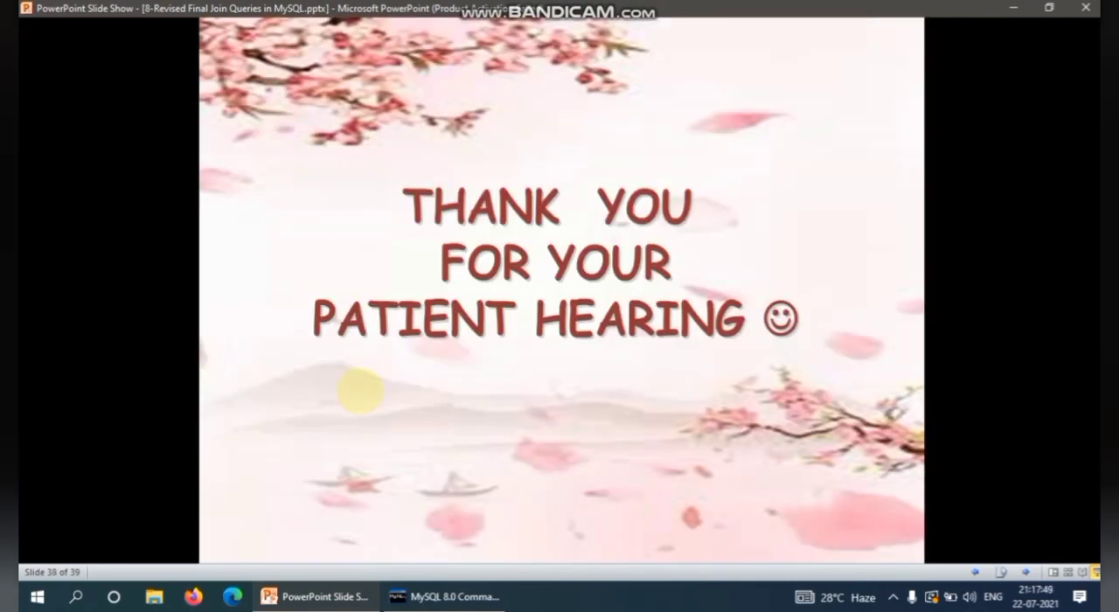